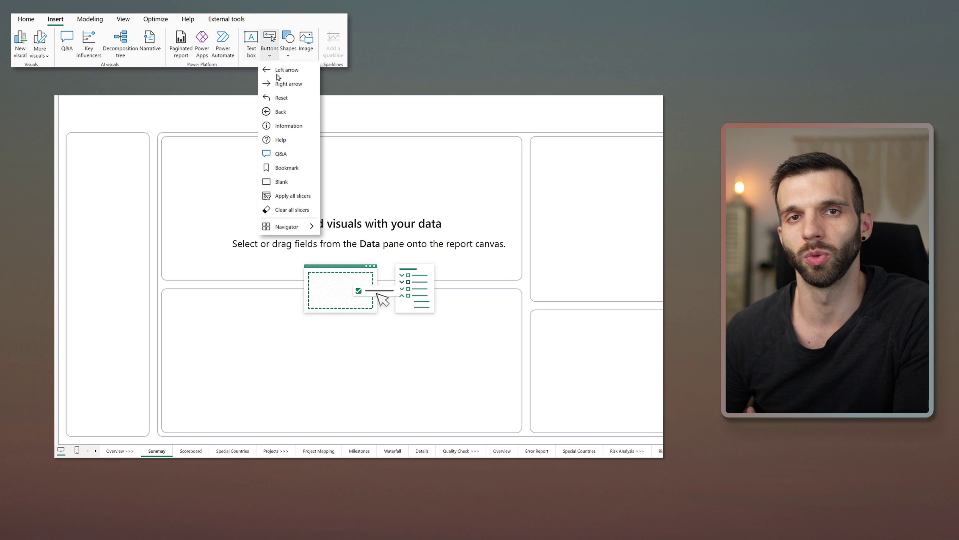
Step: Add a page navigator that leaves out the Overview >>> and Projects >>> pages
mouse_move(291, 228)
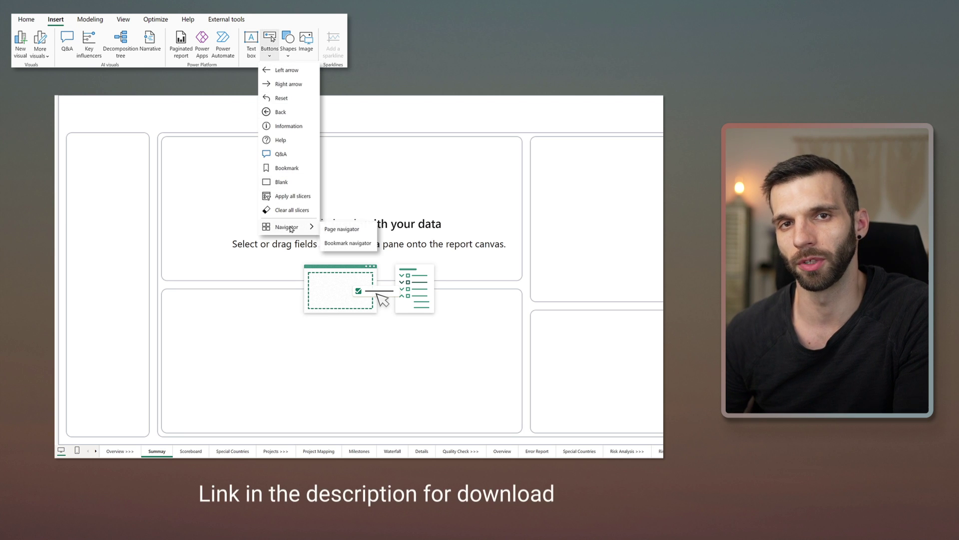
left_click(359, 230)
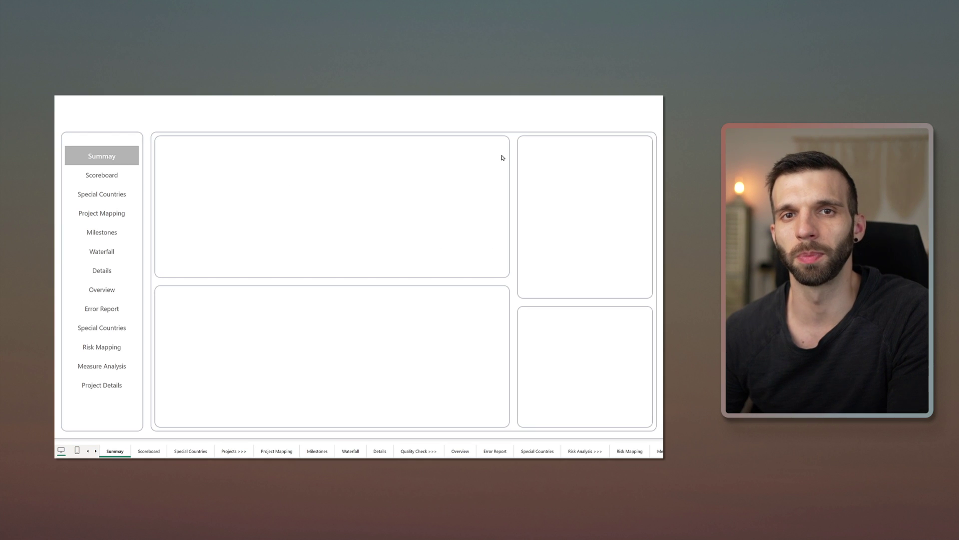
left_click(625, 104)
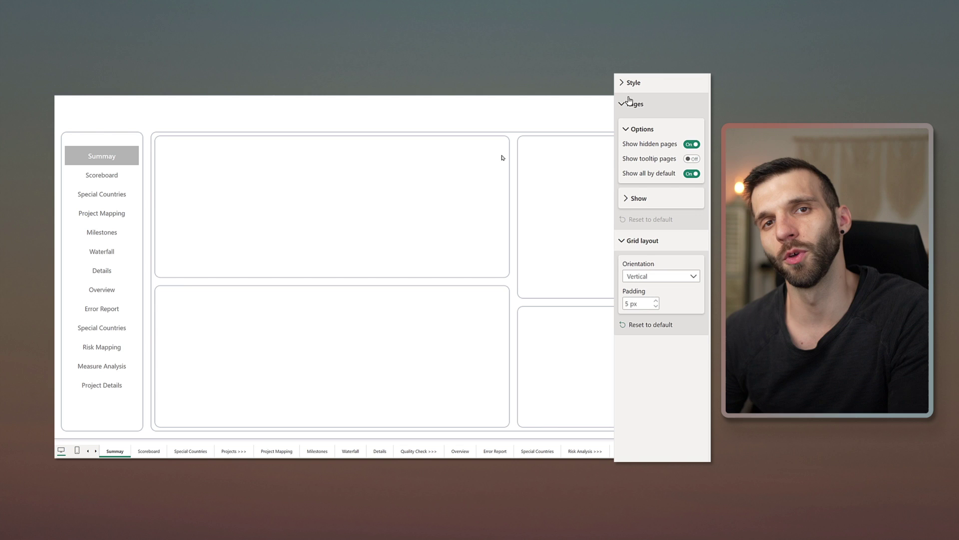
left_click(654, 199)
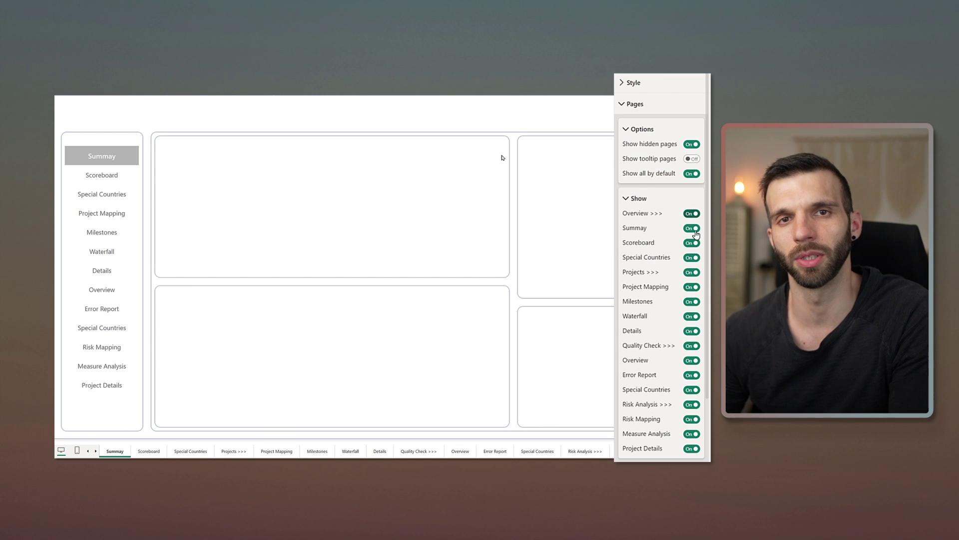
left_click(691, 214)
left_click(691, 272)
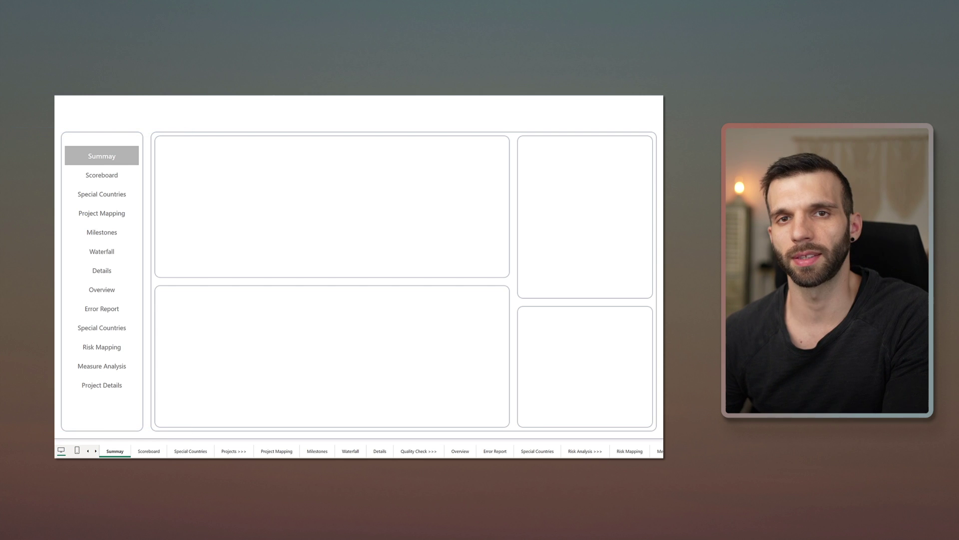
Step: On the Scoreboard page, add a text box, choose a font for it, then dismiss it
left_click(141, 451)
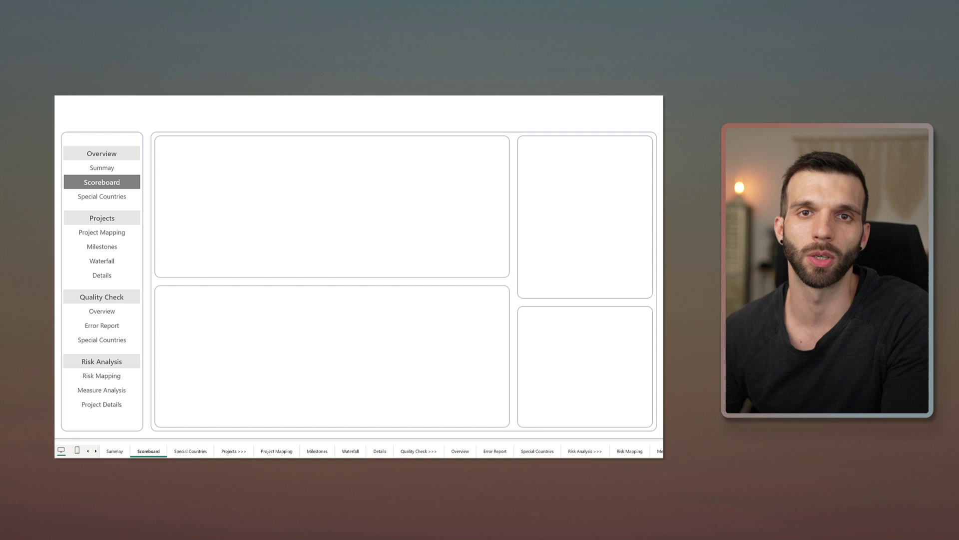
left_click(251, 200)
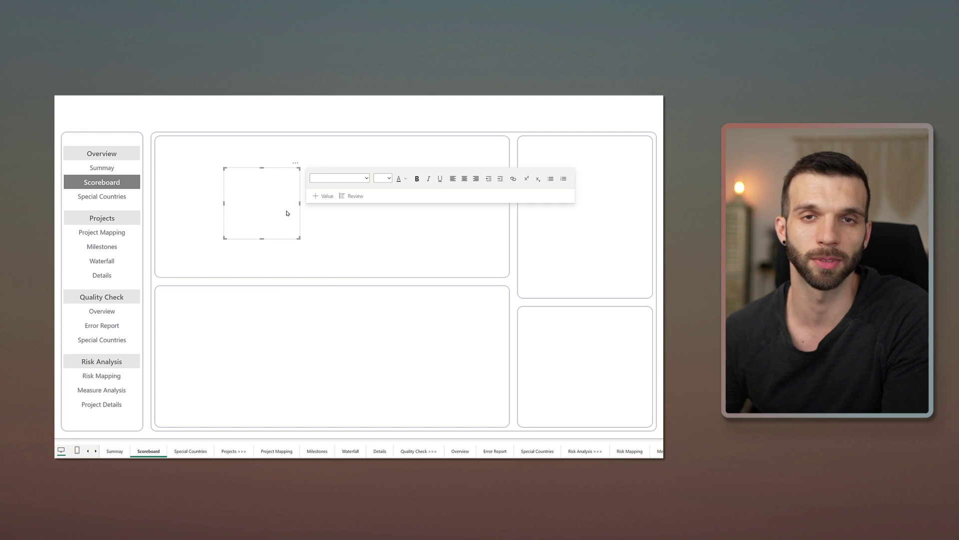
left_click(367, 178)
scroll(347, 260, "down", 3)
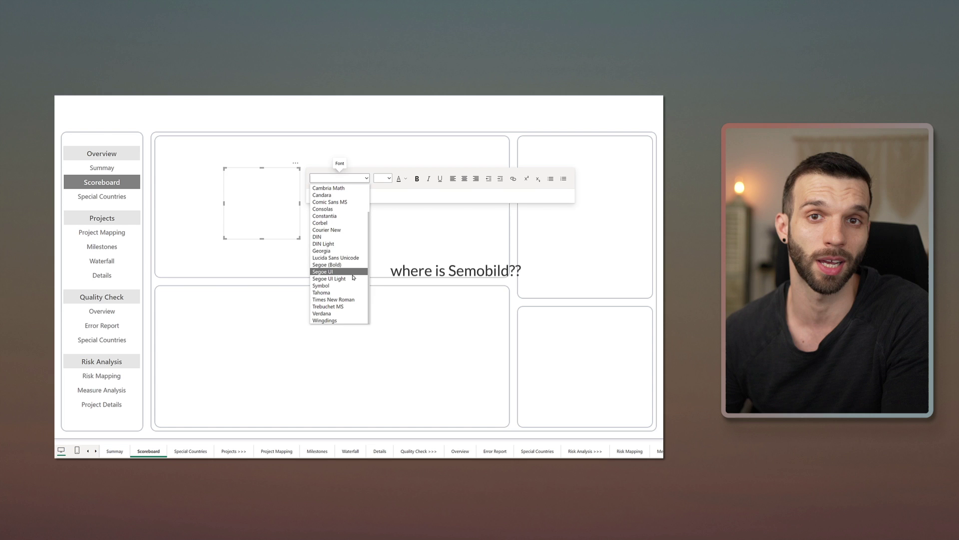
left_click(349, 274)
left_click(635, 353)
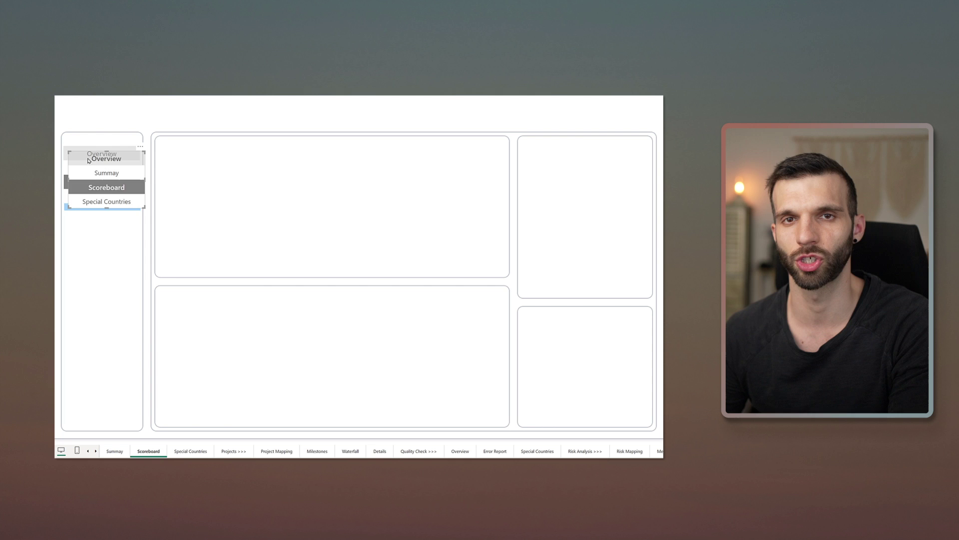
Step: Drag a copy of the grouped sidebar navigation down onto the page
left_click_drag(83, 154, 83, 219)
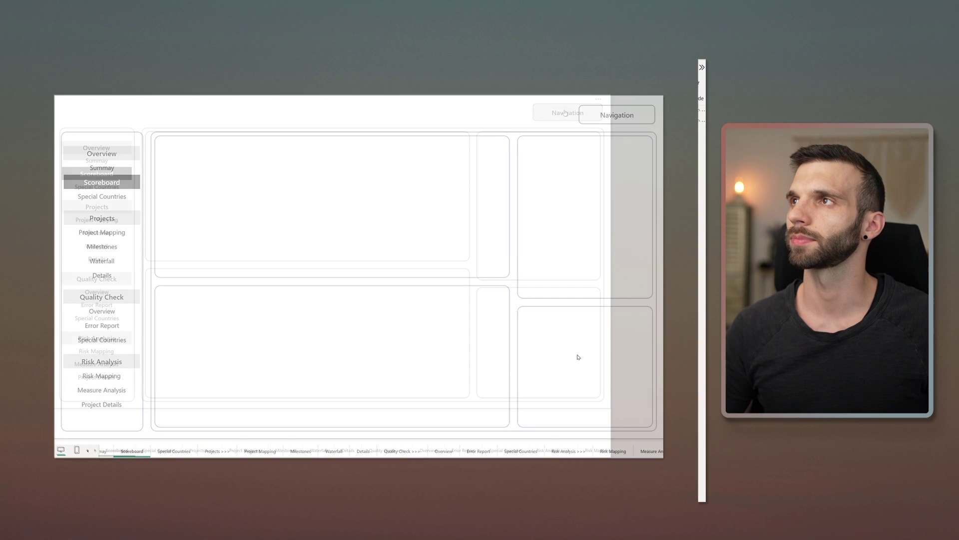
Step: Hide the Nav Button and move the background Shape below the Navigation group's layers
left_click(687, 112)
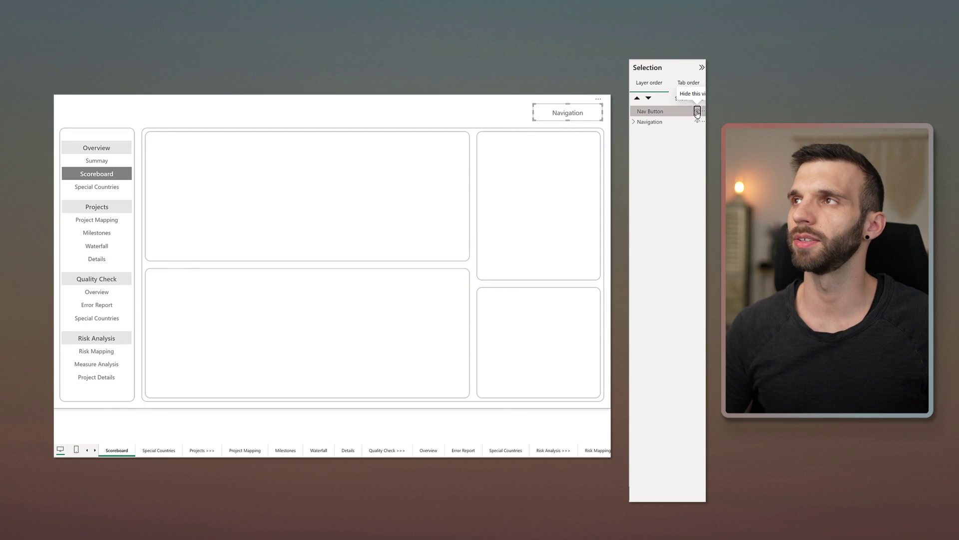
left_click(697, 112)
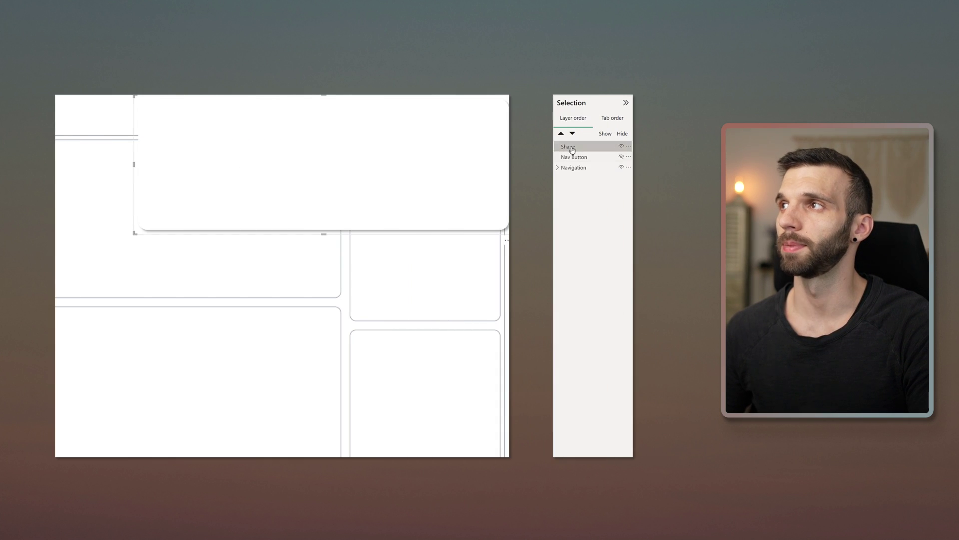
left_click_drag(570, 147, 575, 172)
left_click(558, 157)
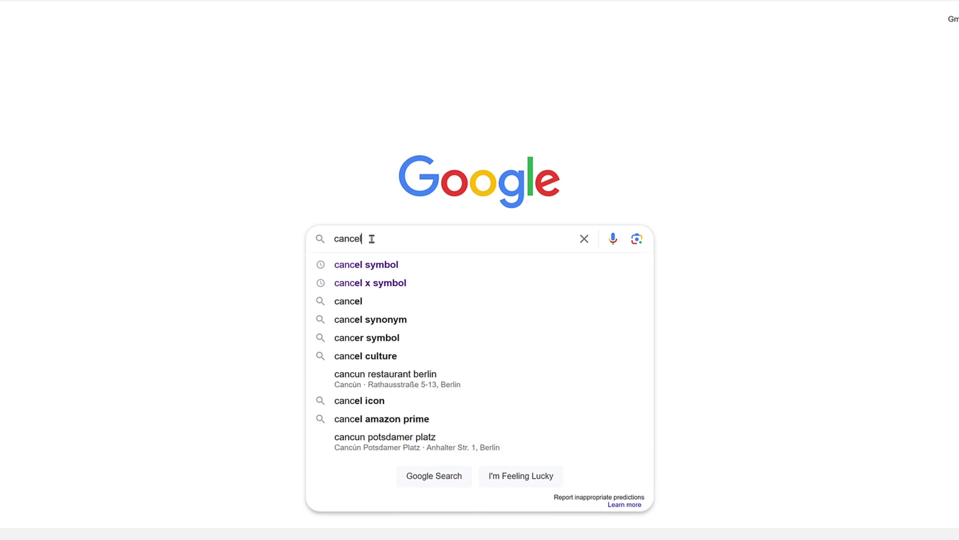
Step: Search the web for 'symbol x' and select the ✕ character in the first result
type("symbol x")
key("Return")
double_click(30, 124)
key("ctrl+c")
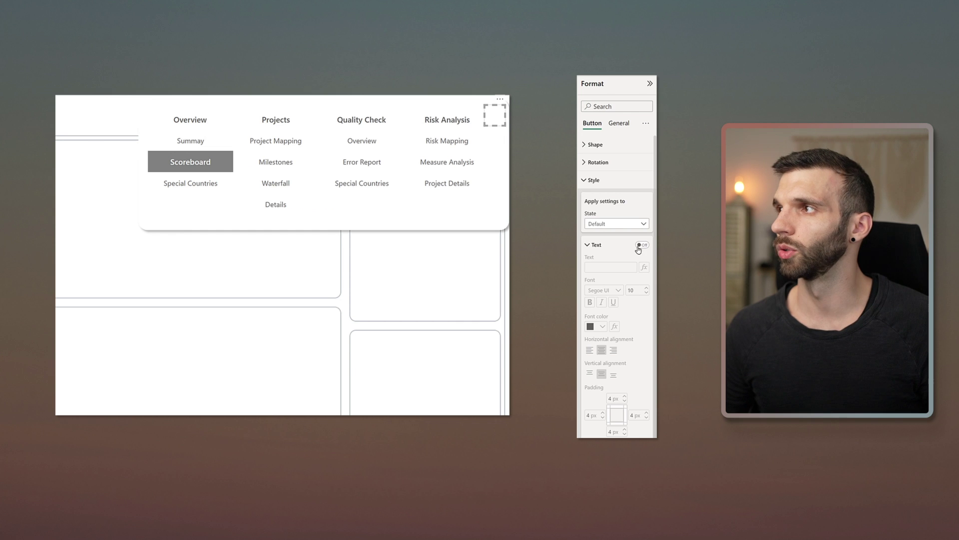
Step: Turn on the corner button's text, paste ✕ as its label, and set font size 16
left_click(639, 245)
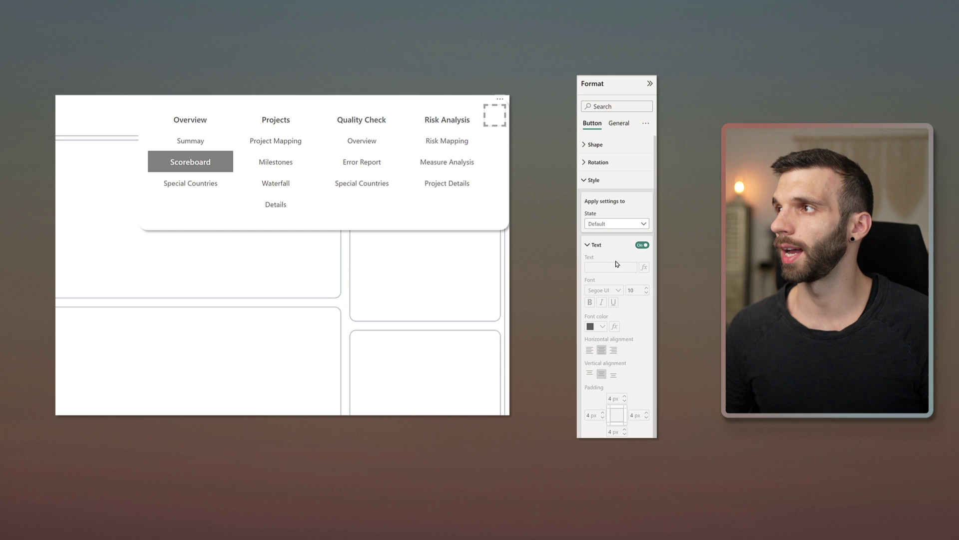
left_click(613, 267)
key("ctrl+v")
left_click(634, 291)
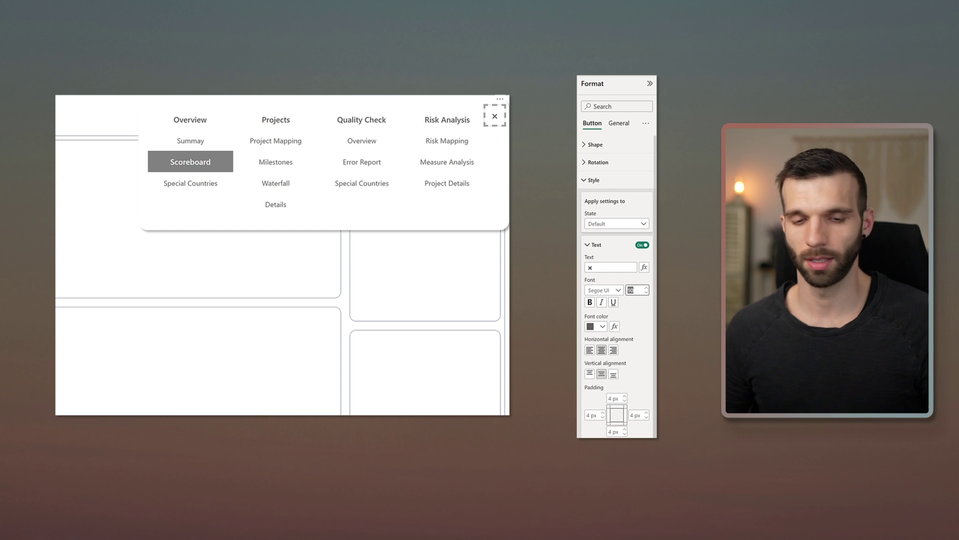
type("16")
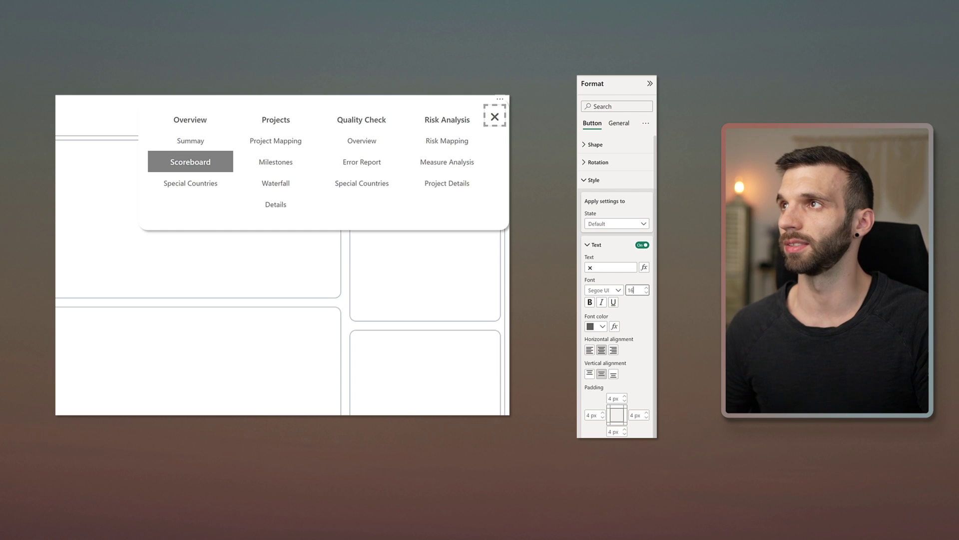
Step: Switch the button's style state to On hover and open its font colour
left_click(614, 225)
left_click(607, 245)
left_click(603, 326)
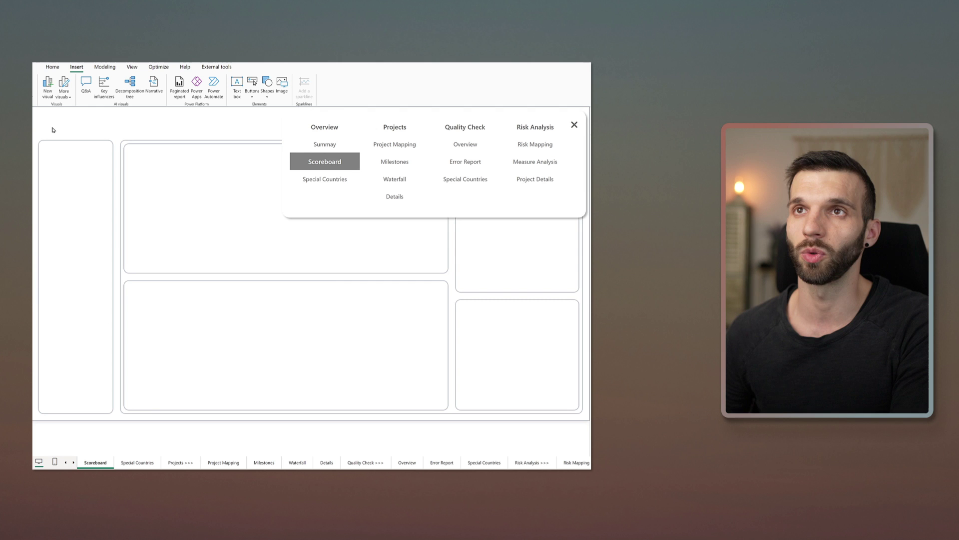
Step: Cover the whole page with a rectangle: black fill, 80% transparency, no border
left_click(266, 88)
left_click(266, 119)
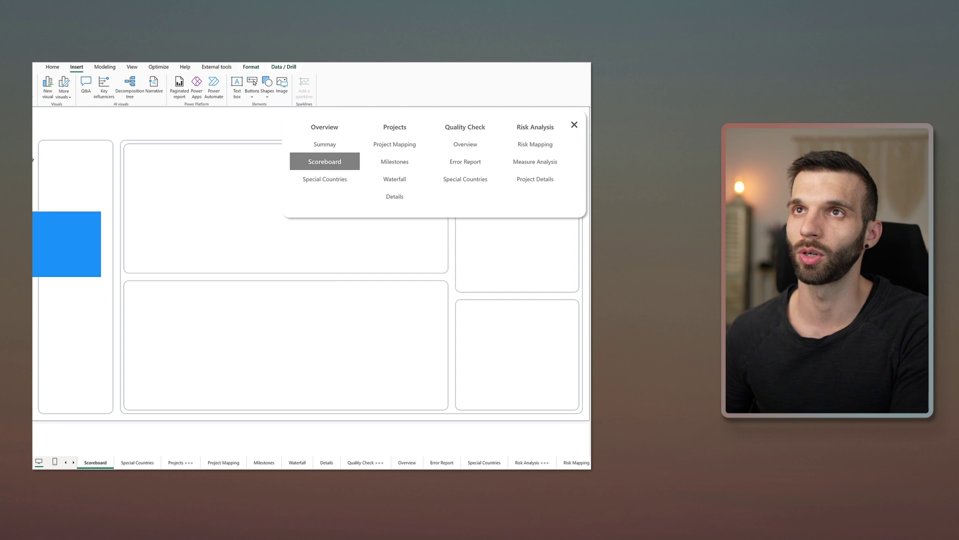
left_click_drag(99, 172, 590, 420)
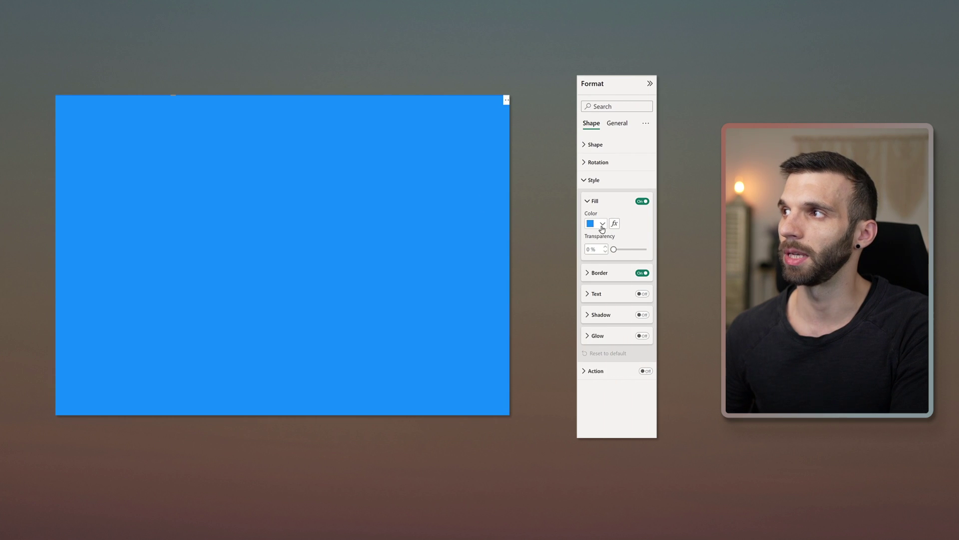
left_click(603, 224)
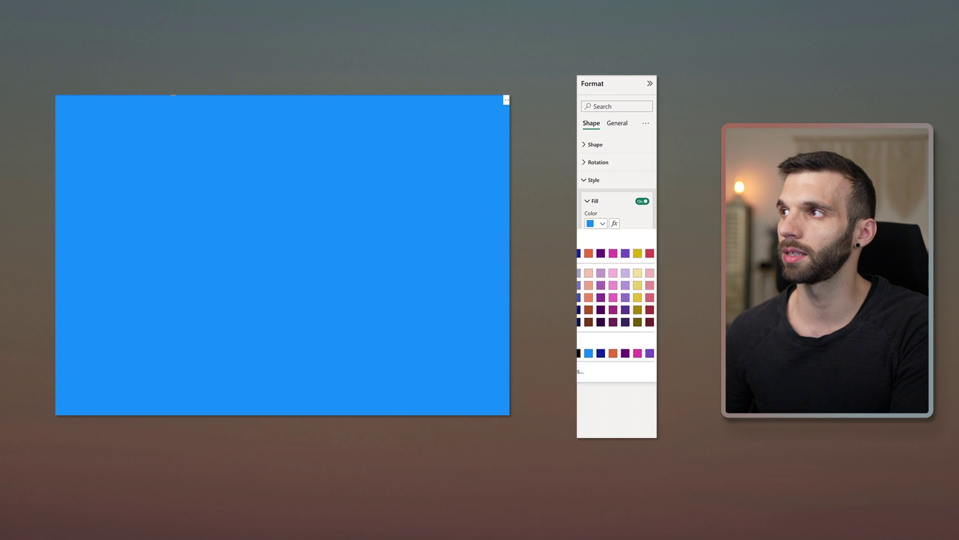
left_click(552, 250)
type("80")
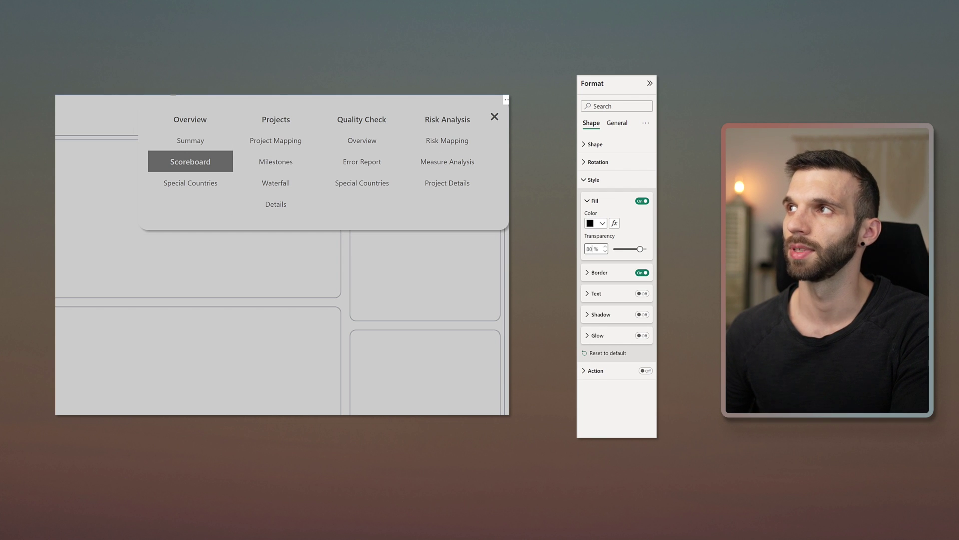
left_click(599, 272)
left_click(642, 273)
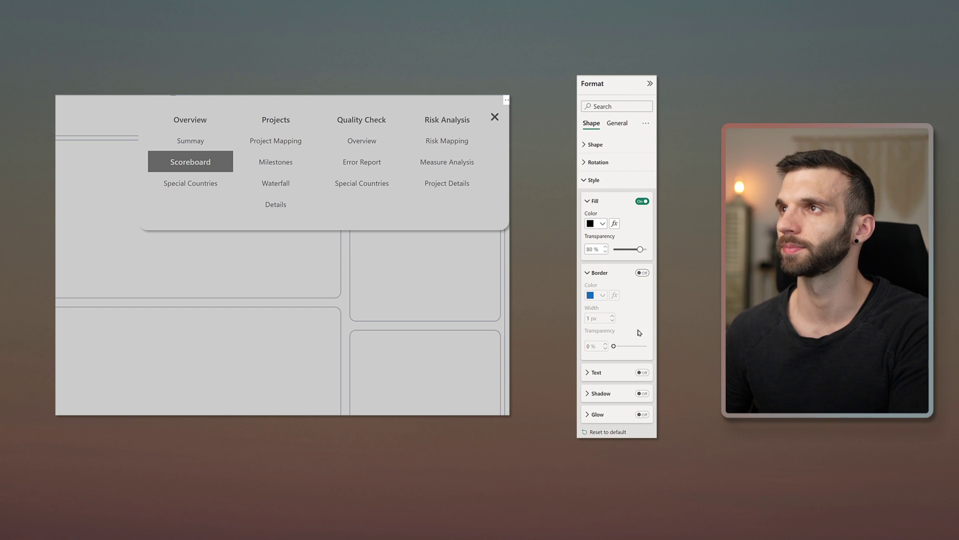
Step: Send the dimming rectangle behind the menu and move the close button into the Navigation group
left_click_drag(550, 130, 550, 253)
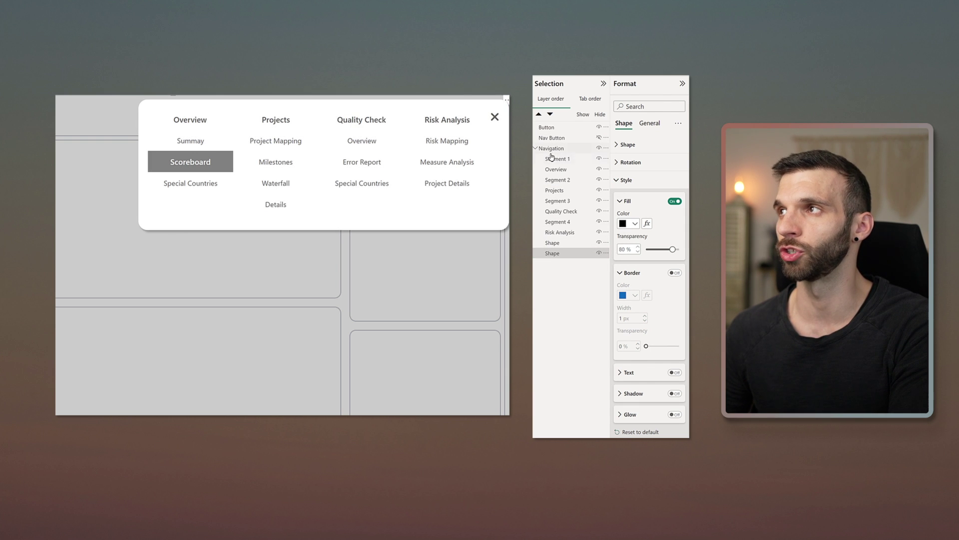
left_click(552, 127)
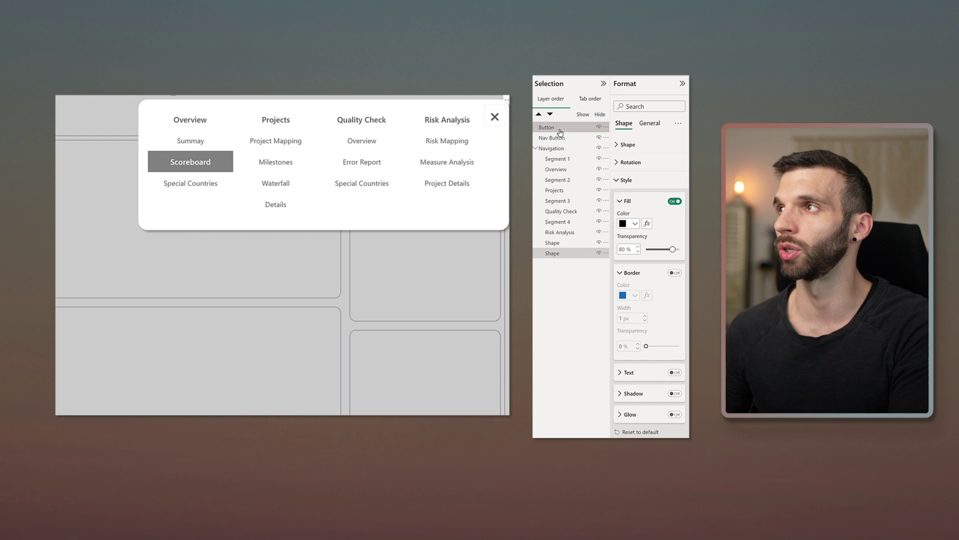
left_click_drag(564, 127, 569, 152)
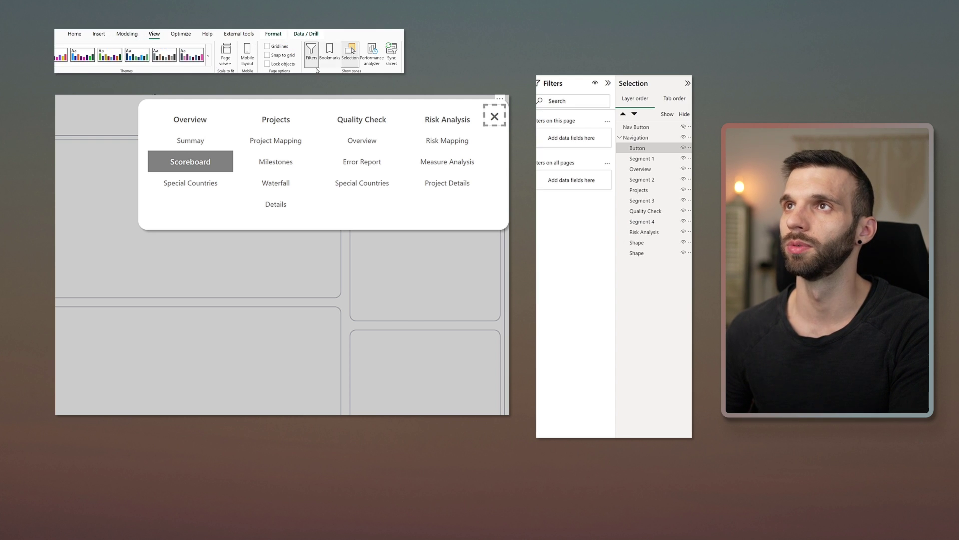
Step: Add two bookmarks named Nav On and Nav Off, setting Nav Off to Selected visuals
left_click(330, 50)
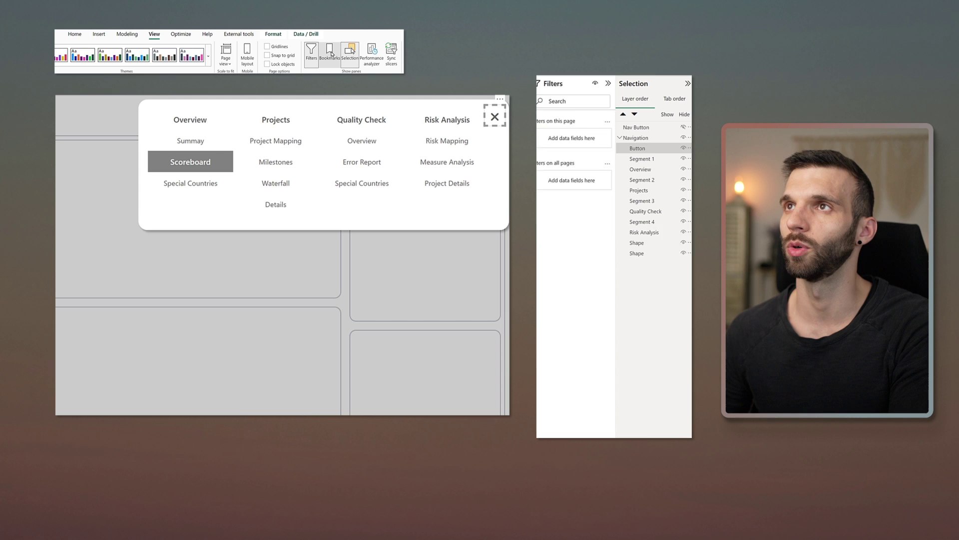
left_click(626, 100)
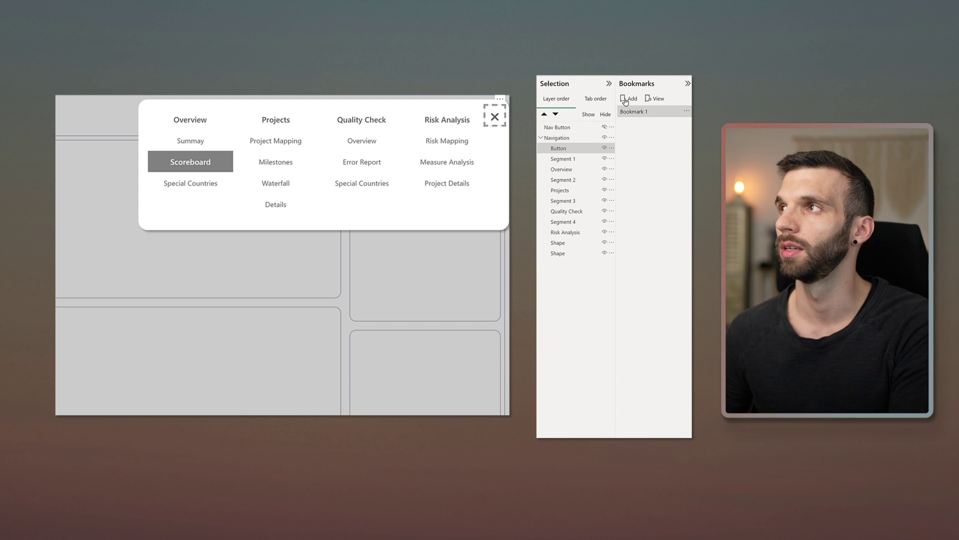
left_click(626, 99)
double_click(635, 111)
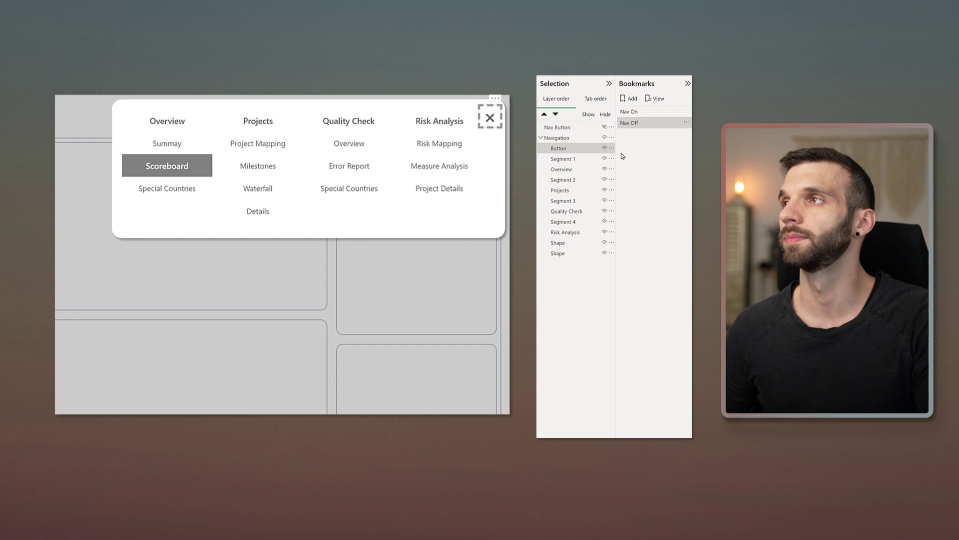
right_click(631, 125)
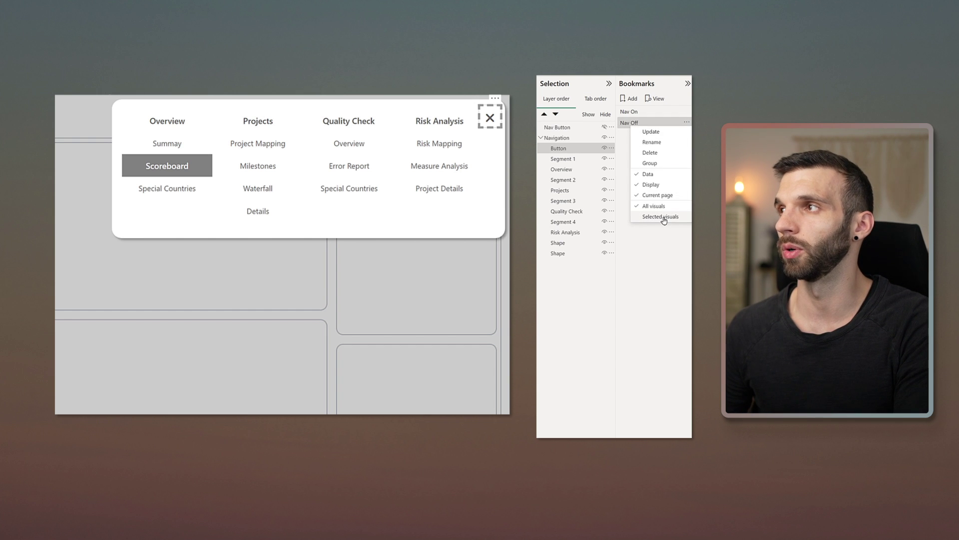
left_click(663, 217)
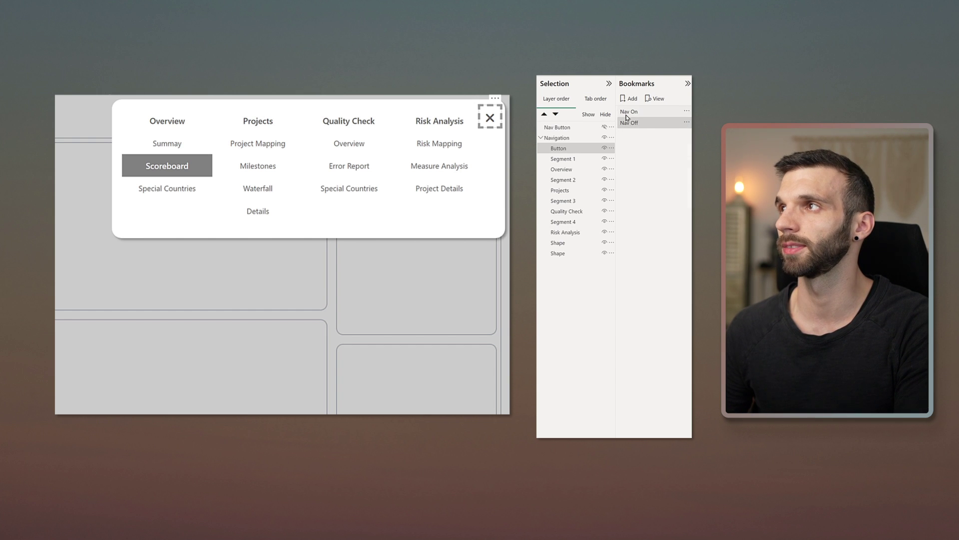
right_click(627, 117)
left_click(653, 203)
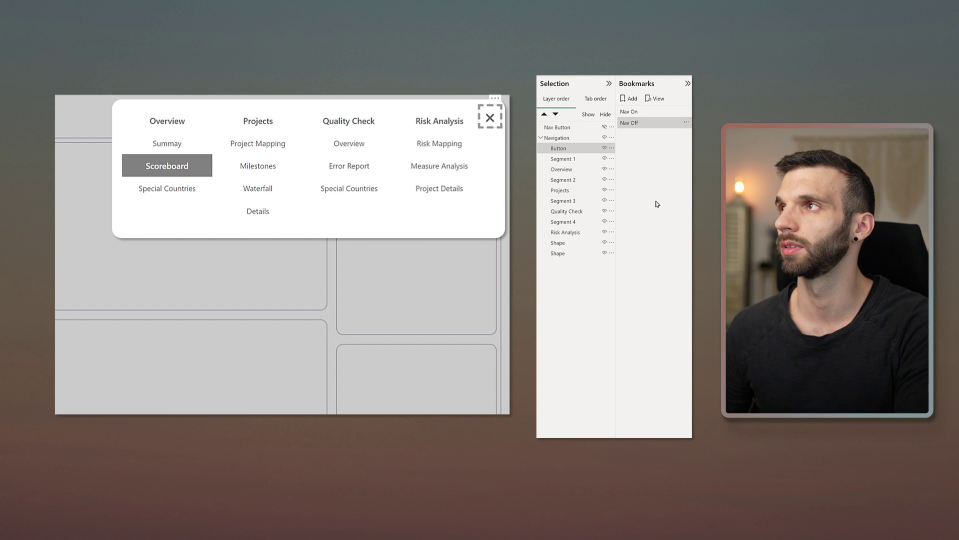
Step: Select the Navigation group and update Nav On with the menu shown
left_click(543, 141)
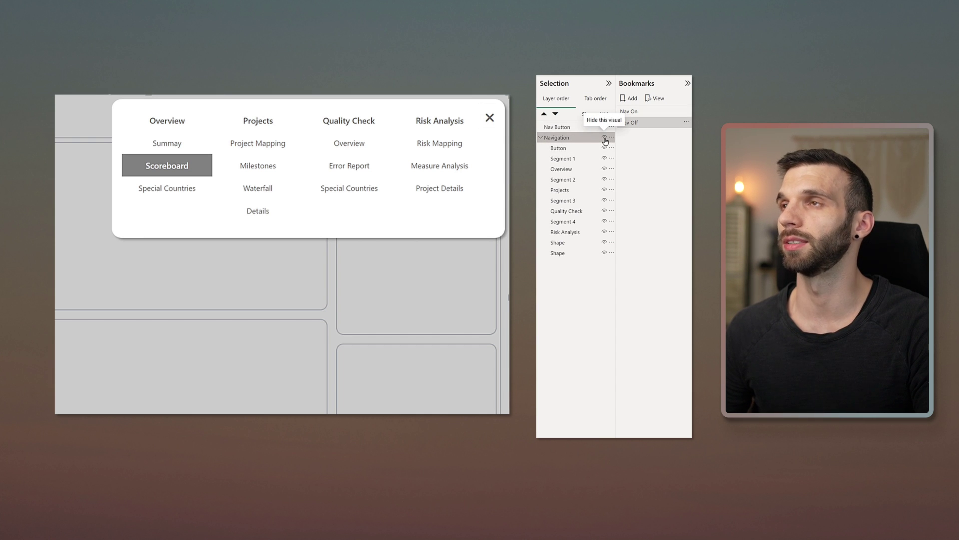
right_click(640, 116)
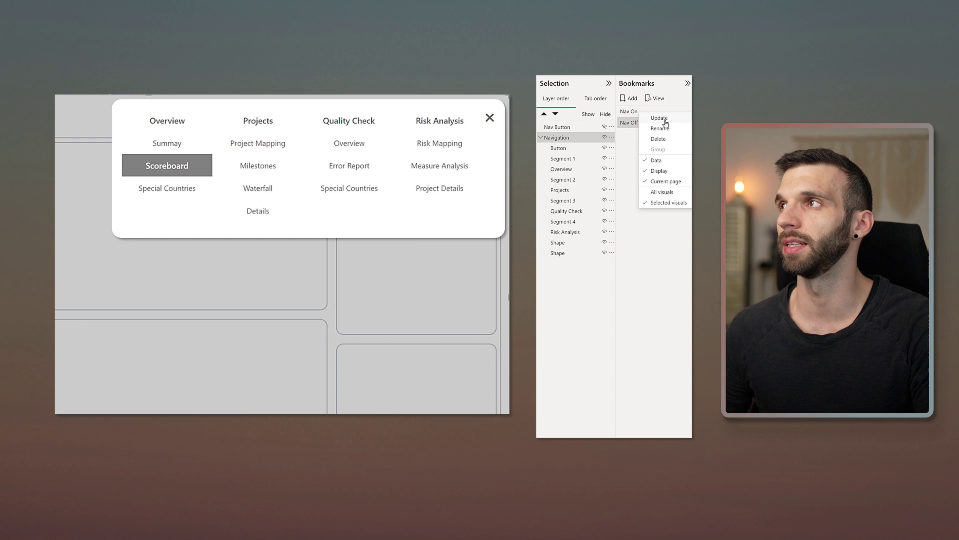
left_click(665, 121)
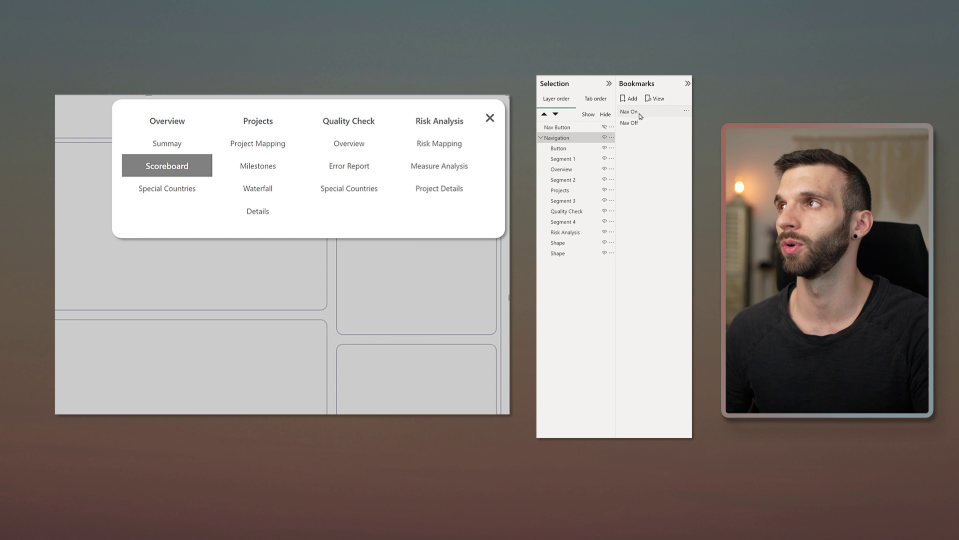
Step: Hide the Navigation group, update Nav Off, then make the Navigation button visible again
left_click(605, 137)
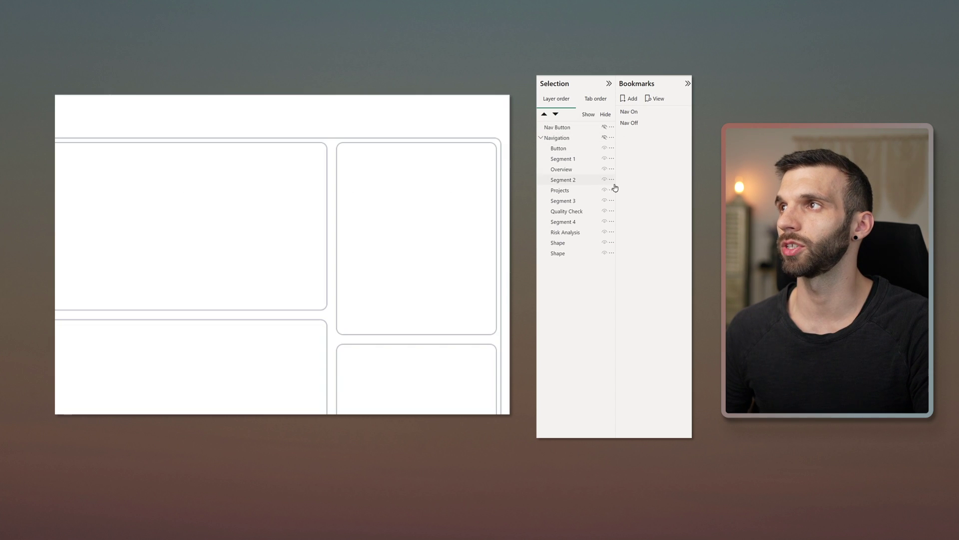
left_click(557, 140)
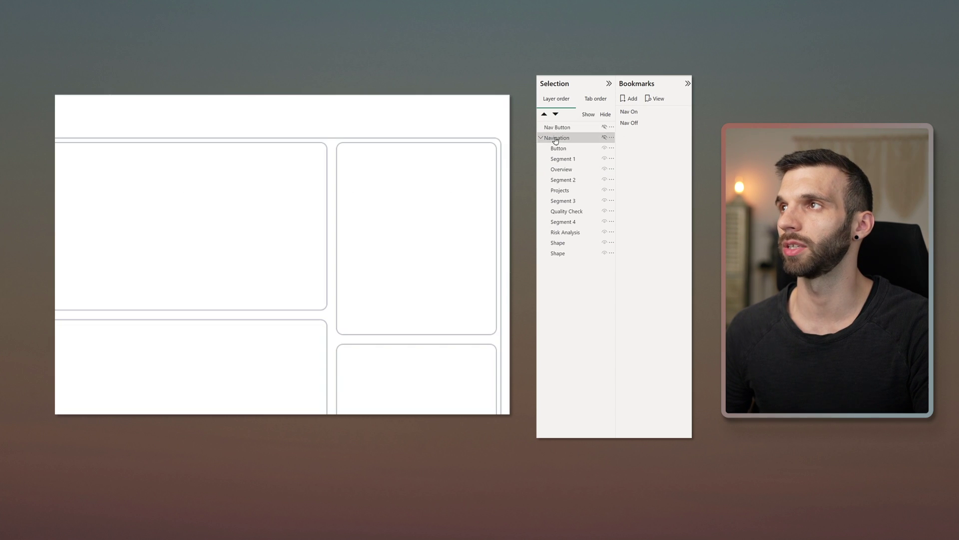
right_click(638, 125)
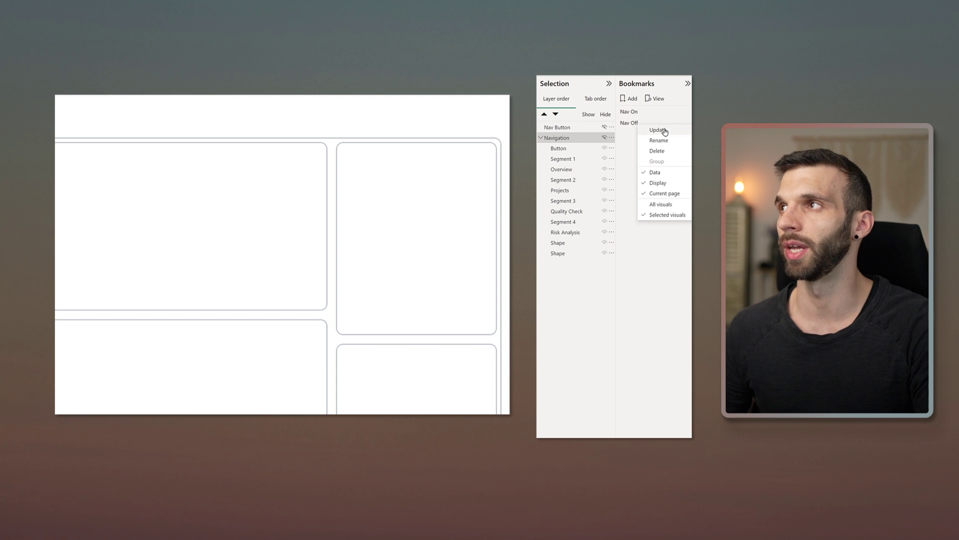
left_click(659, 130)
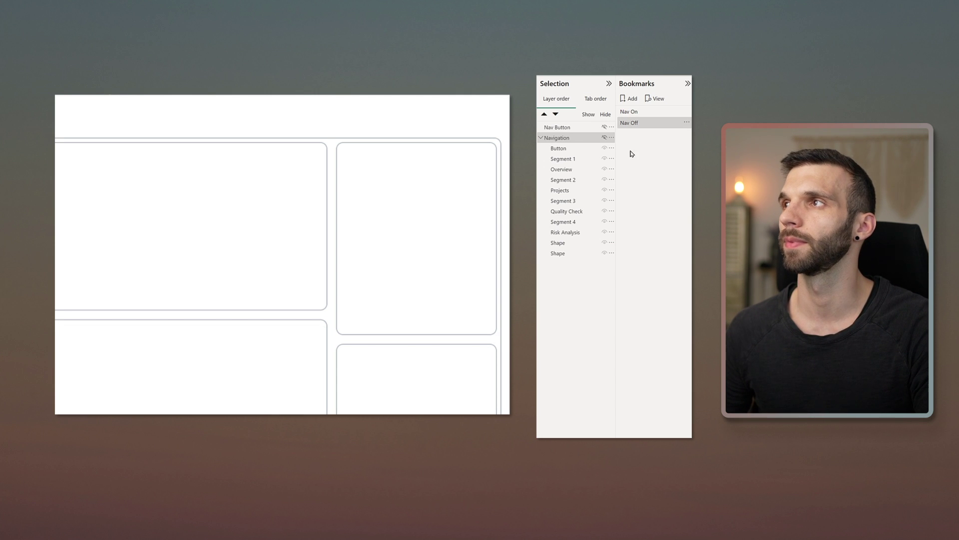
left_click(604, 127)
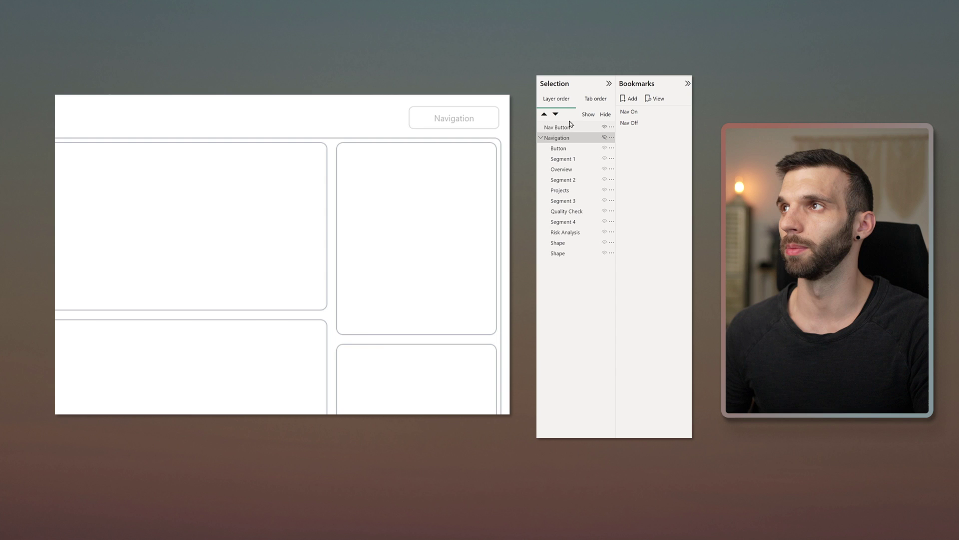
left_click(435, 124)
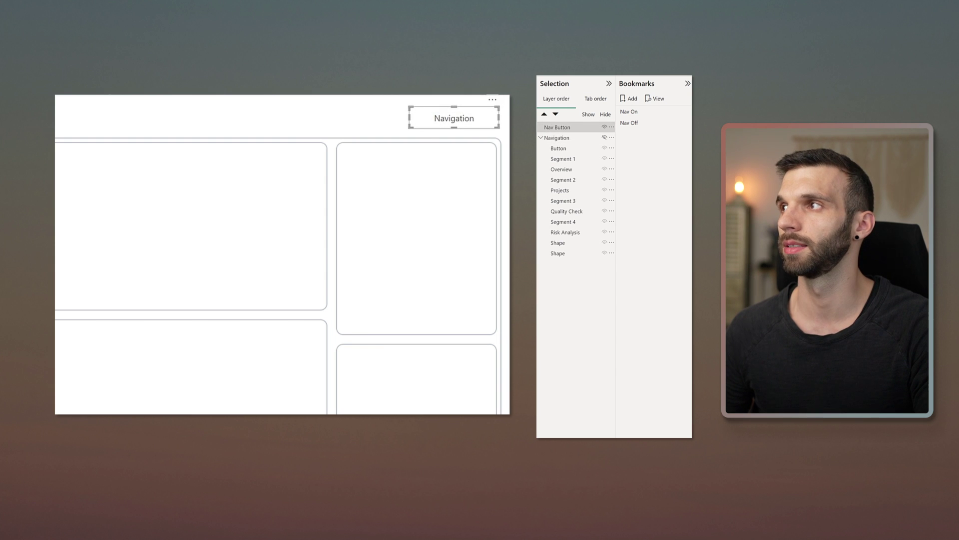
Step: Link the Navigation button to the Nav On bookmark and test that it opens the menu
left_click(664, 264)
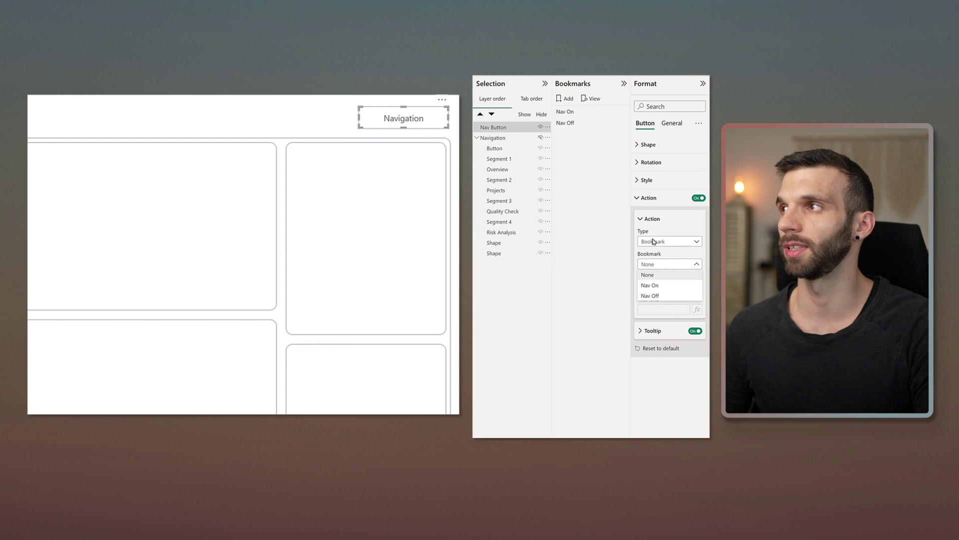
left_click(657, 287)
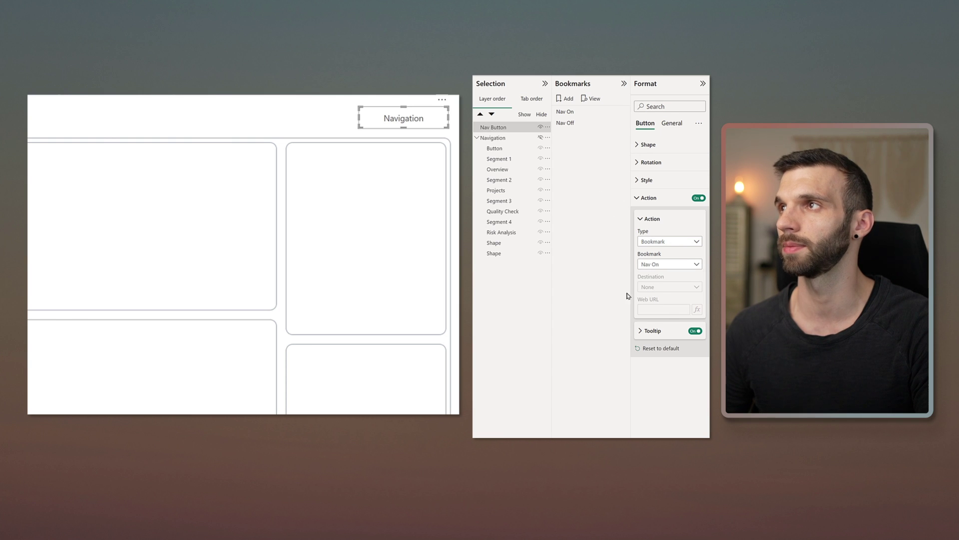
mouse_move(485, 142)
left_mouse_down()
mouse_move(503, 131)
mouse_move(500, 146)
left_mouse_up()
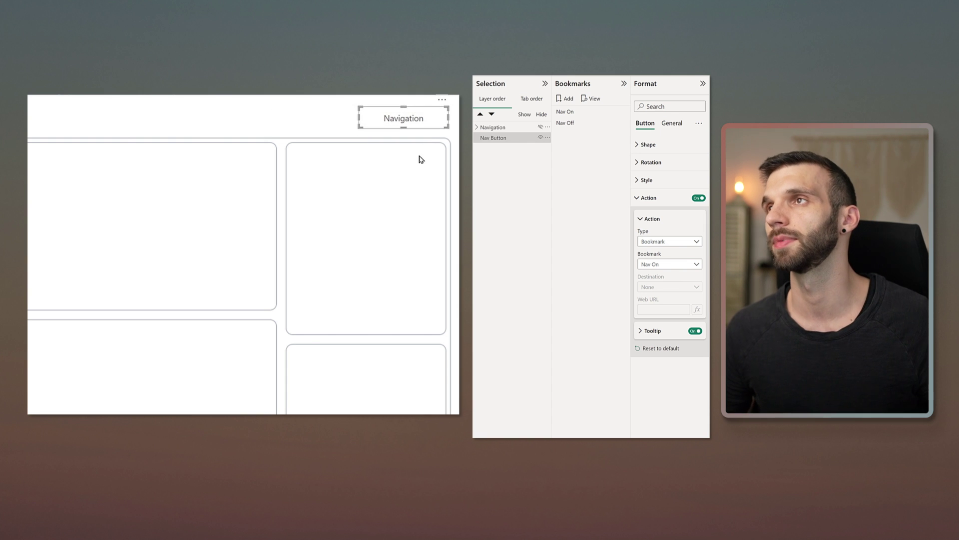
left_click(406, 123, "ctrl")
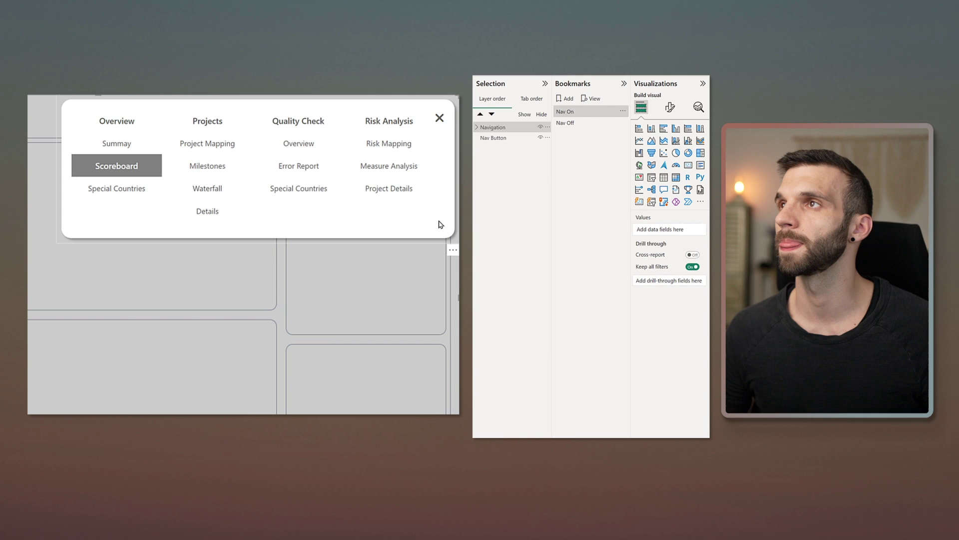
Step: Set the menu's close X button action to the Nav Off bookmark
left_click(446, 121)
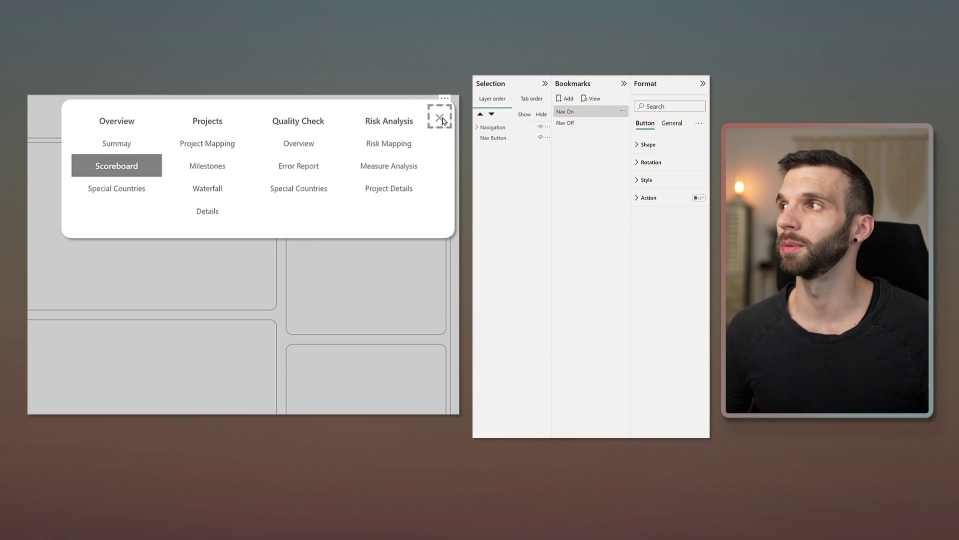
left_click(641, 198)
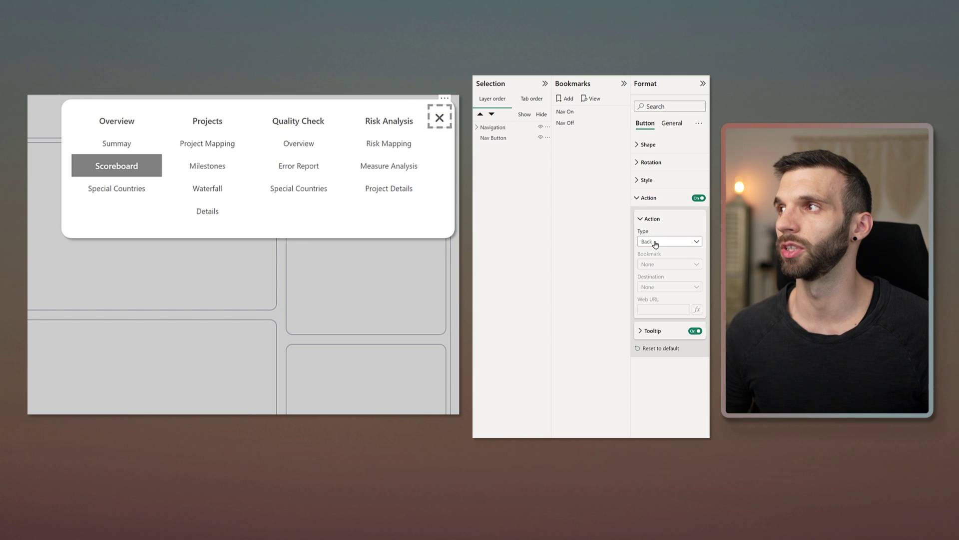
left_click(659, 241)
left_click(662, 261)
left_click(662, 264)
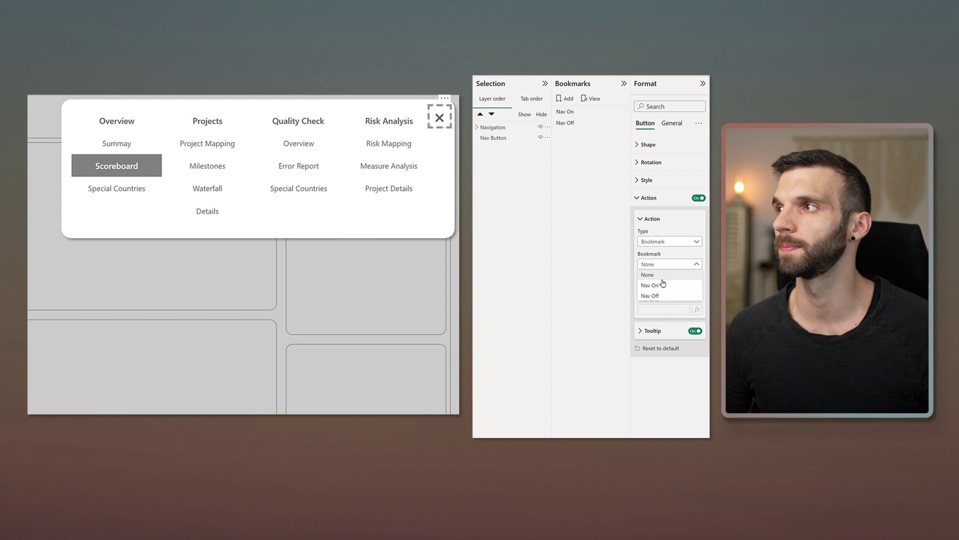
left_click(658, 299)
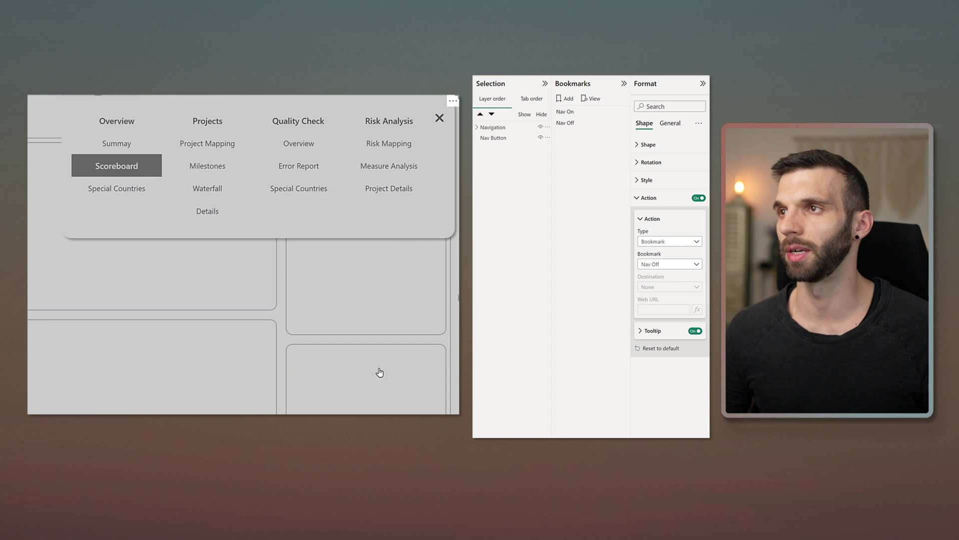
left_click(680, 349)
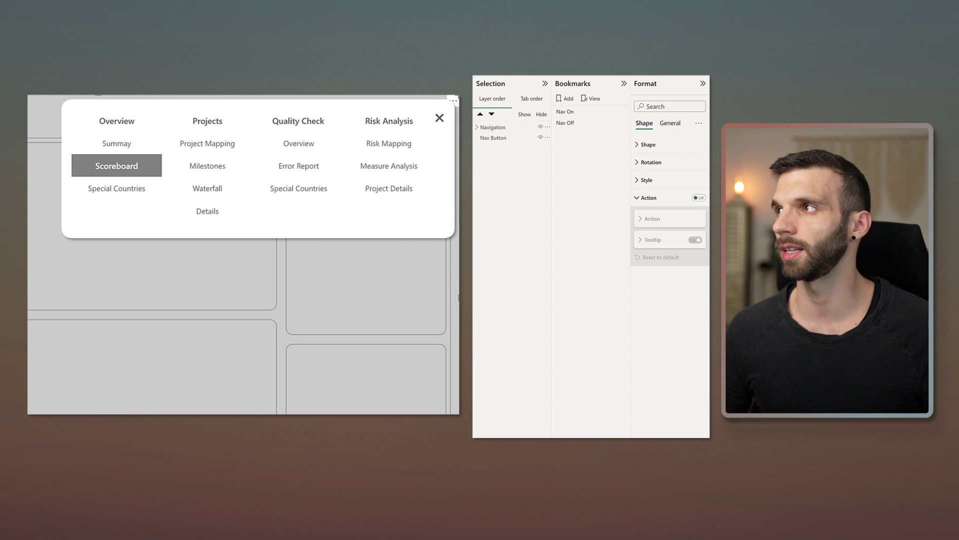
Step: Re-enable the close button's action with bookmark type and Nav Off, then deselect it
left_click(698, 198)
left_click(662, 242)
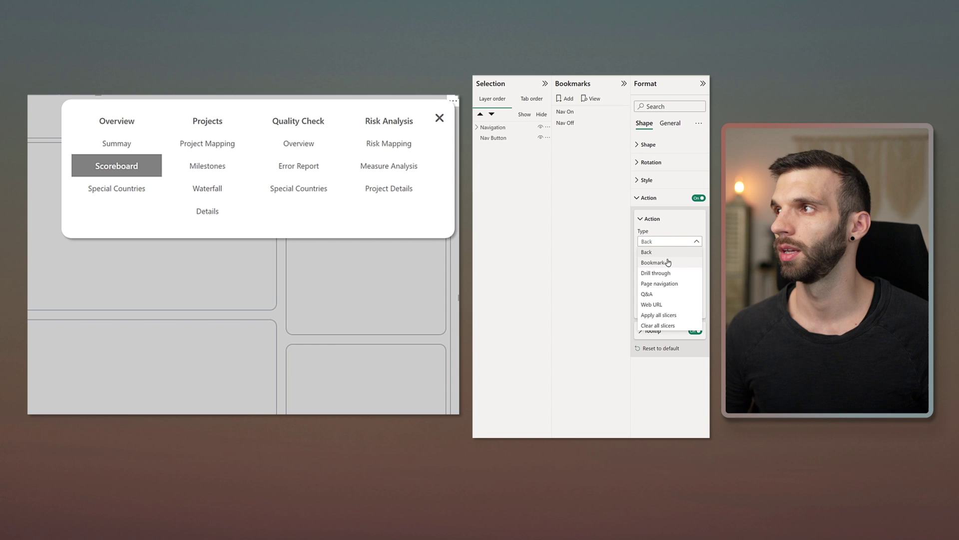
left_click(665, 262)
left_click(668, 265)
left_click(663, 295)
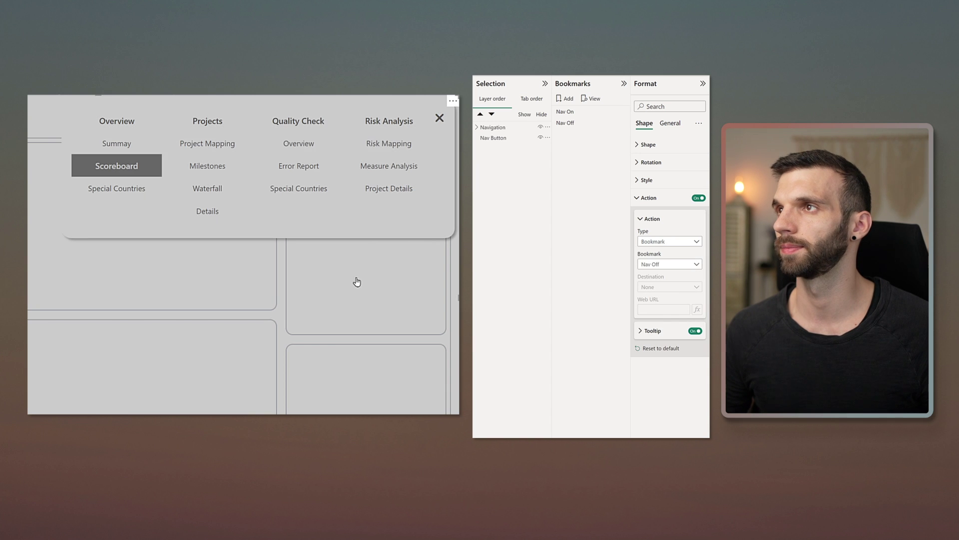
left_click(357, 293)
Step: Test the menu by closing it with the X and reopening it with the Navigation button, twice
left_click(440, 118, "ctrl")
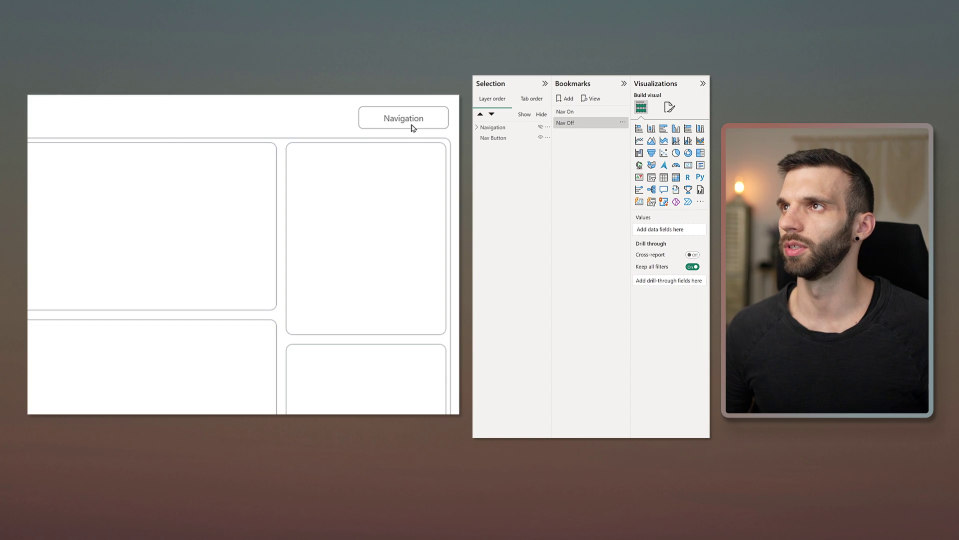
left_click(403, 117, "ctrl")
left_click(439, 124, "ctrl")
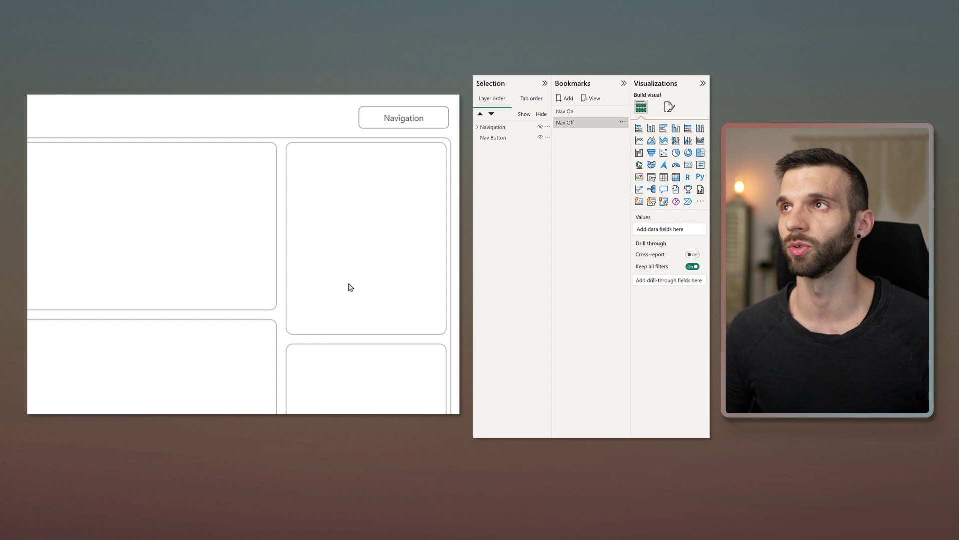
left_click(405, 123, "ctrl")
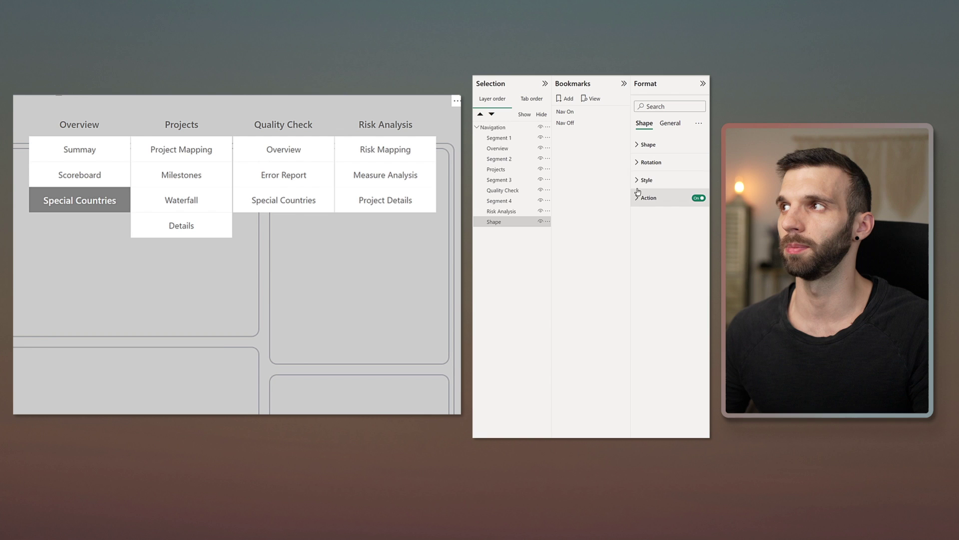
Step: Set the backdrop shape's fill transparency to 100% and deselect it
left_click(647, 180)
left_click_drag(693, 248, 700, 249)
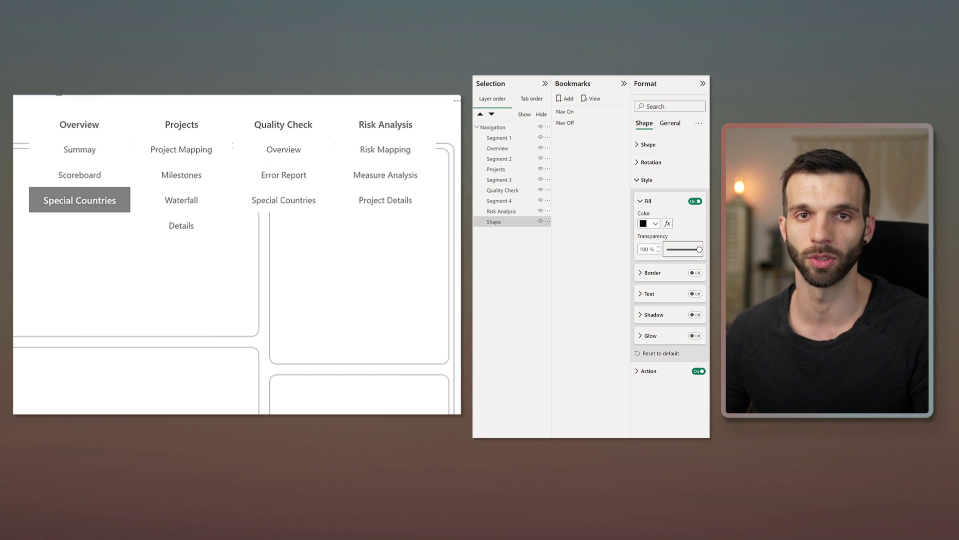
left_click(524, 357)
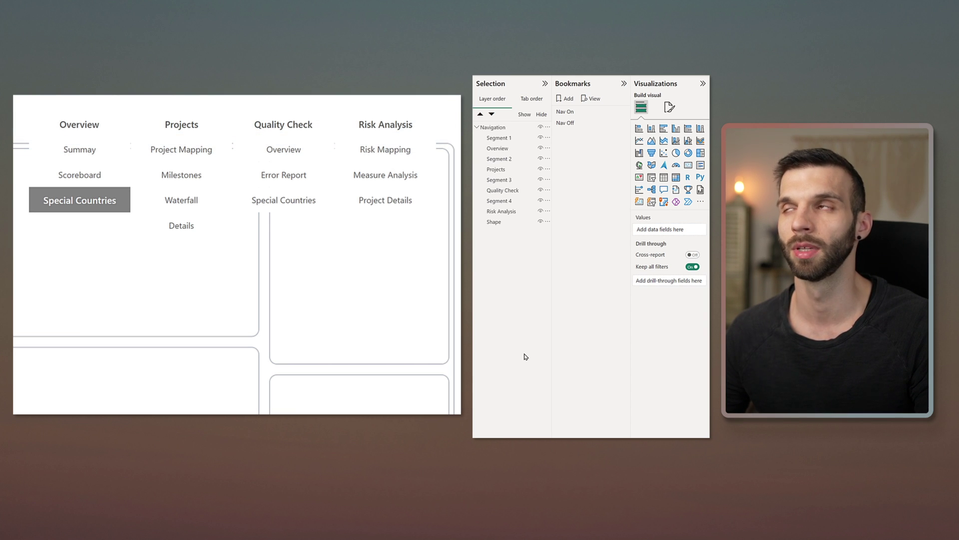
Step: Add four new bookmarks
left_click(569, 100)
left_click(568, 100)
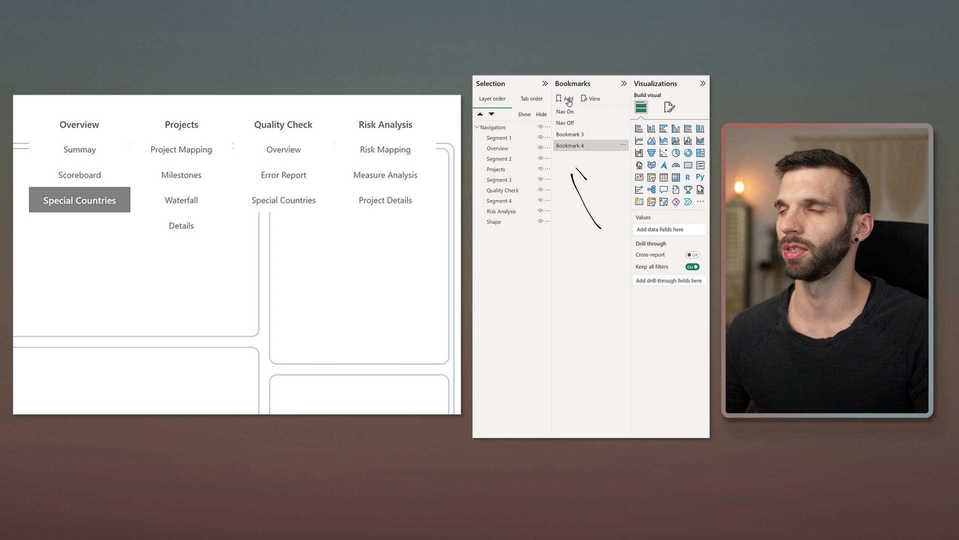
left_click(569, 100)
left_click(568, 100)
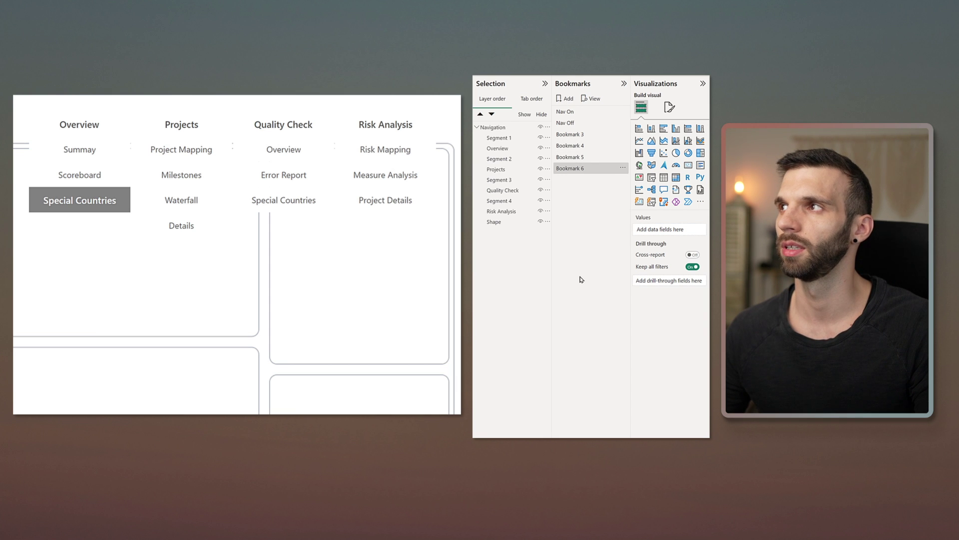
Step: Rename Bookmark 3 to Overview and move Risk Analysis to the end of the group
double_click(572, 135)
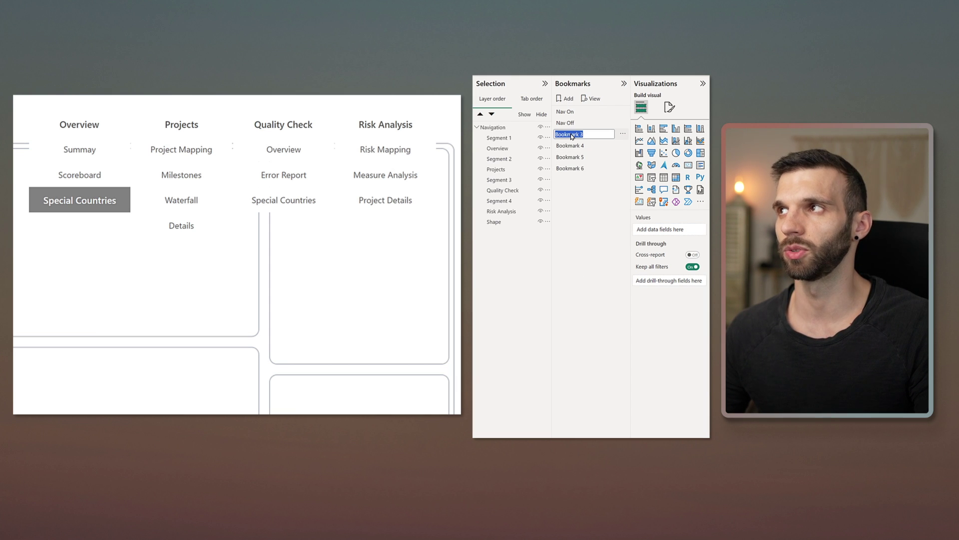
type("Overview")
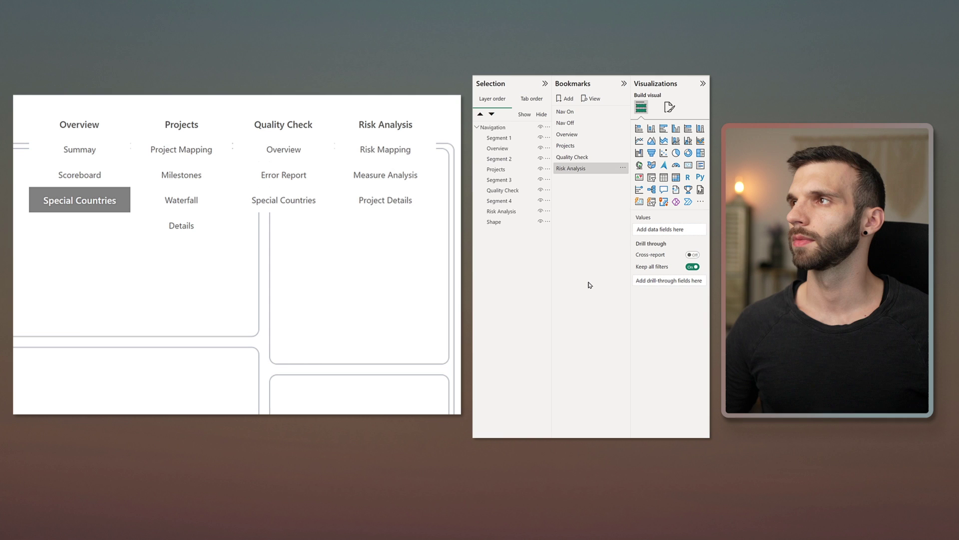
left_click(572, 135, "ctrl")
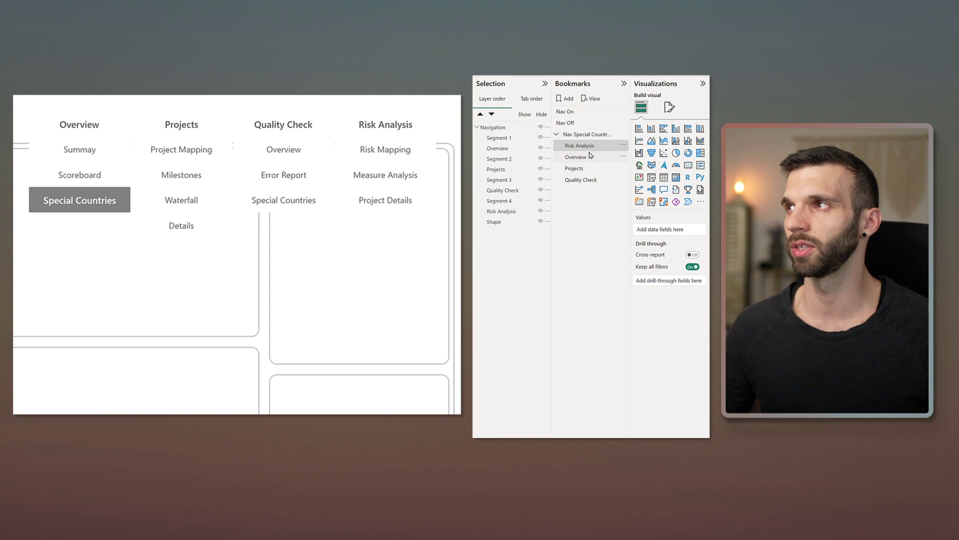
left_click_drag(590, 155, 584, 186)
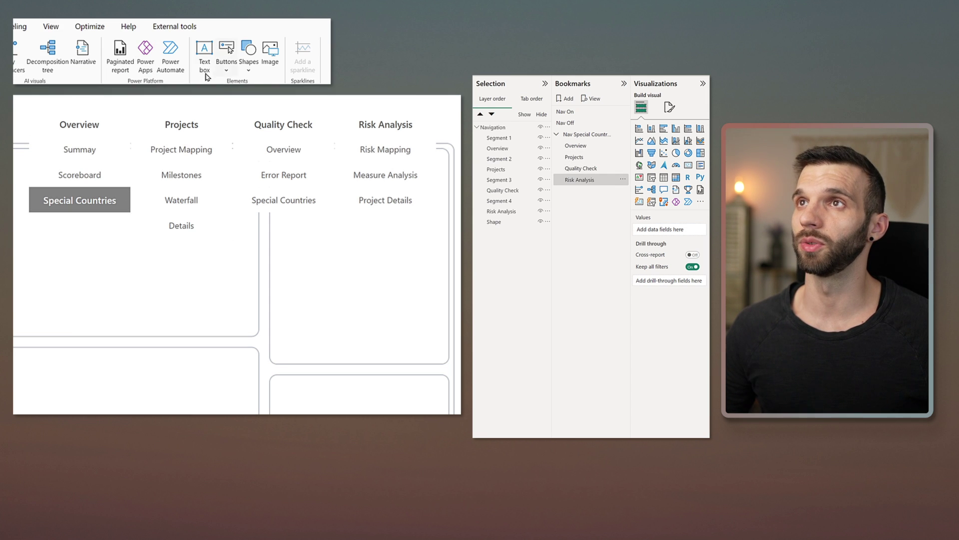
Step: Insert a bookmark navigator linked to the Nav Special Countries group and move it lower on the page
left_click(228, 73)
mouse_move(266, 278)
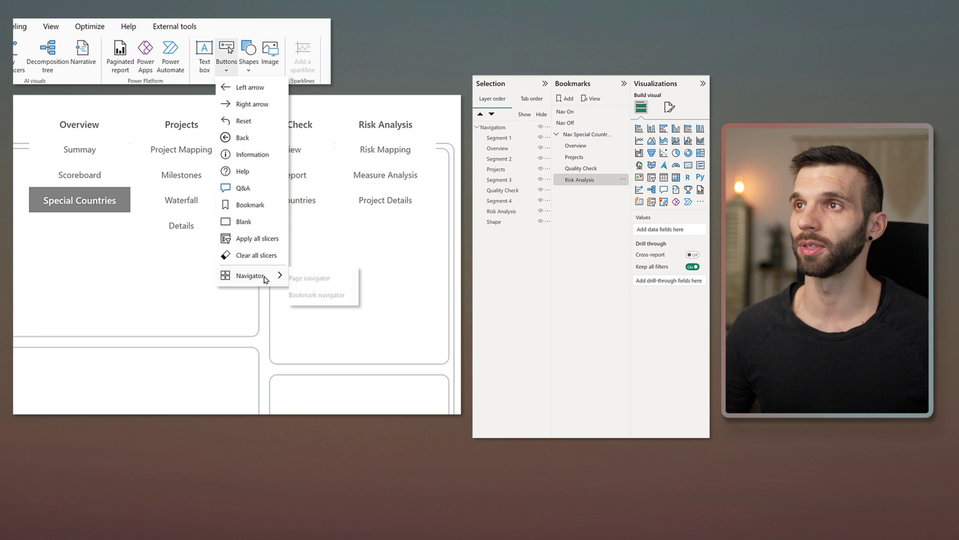
left_click(320, 296)
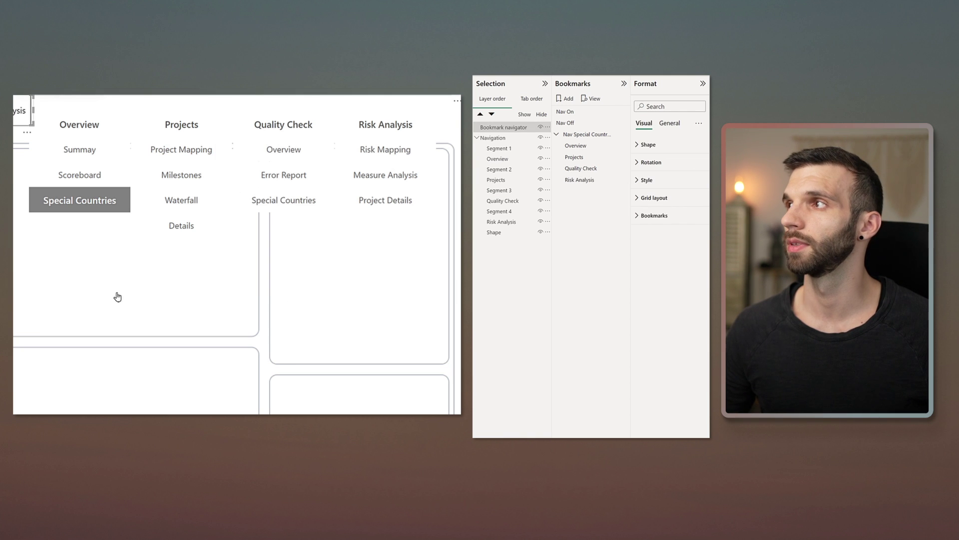
left_click(650, 215)
left_click(663, 246)
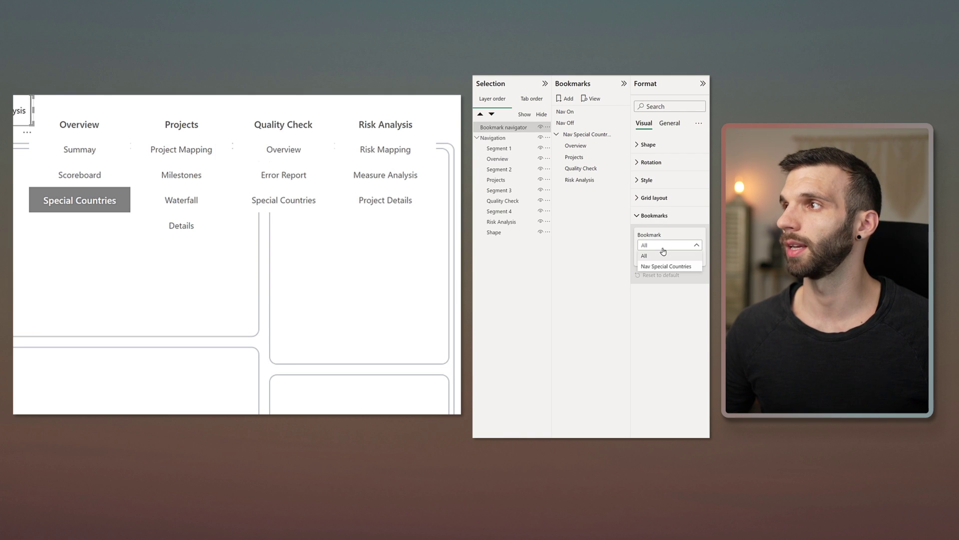
left_click(654, 268)
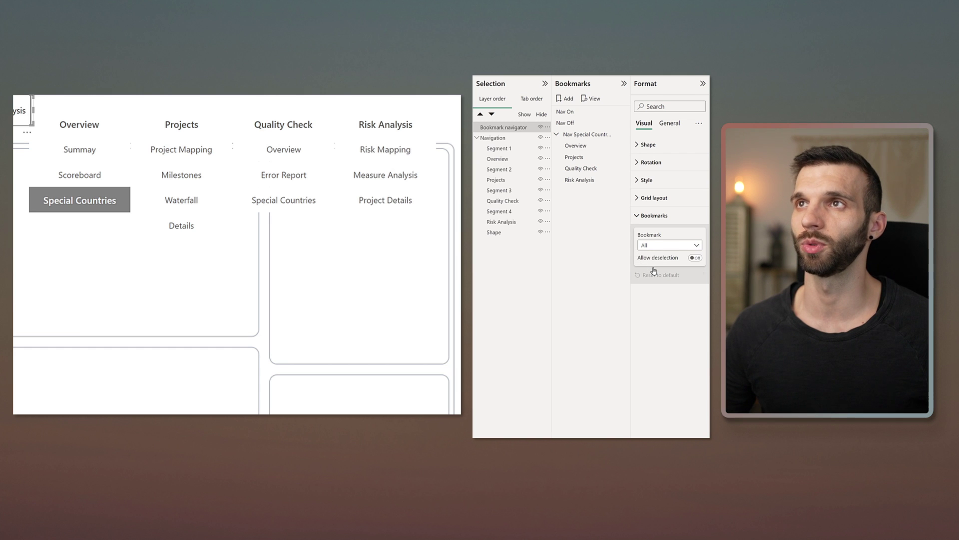
left_click_drag(23, 111, 52, 299)
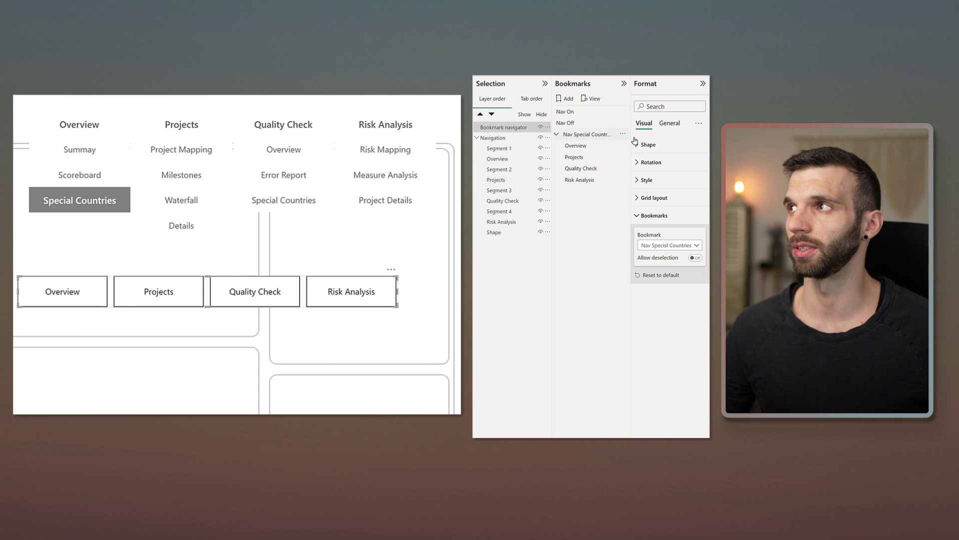
Step: Resize the bookmark navigator to height 40 and width 640
left_click(669, 123)
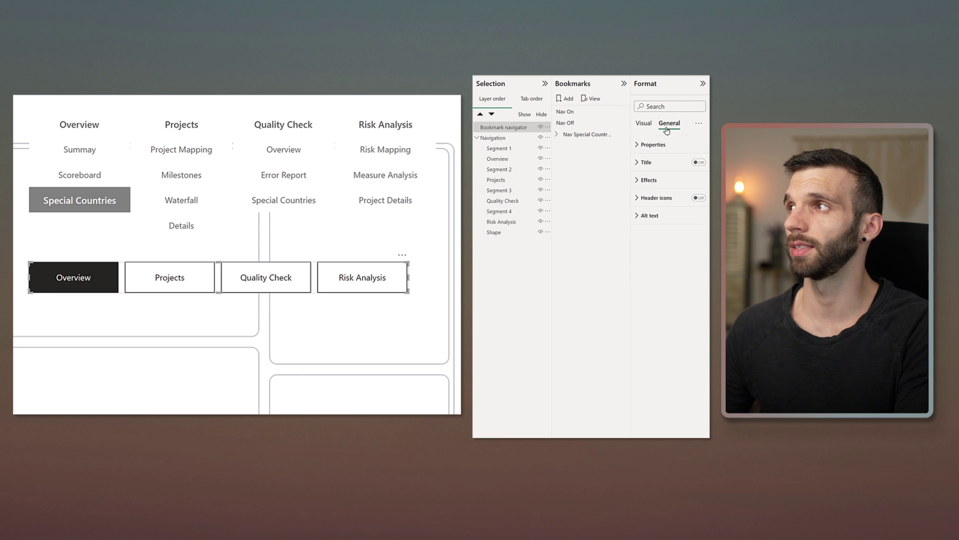
left_click(653, 144)
double_click(648, 186)
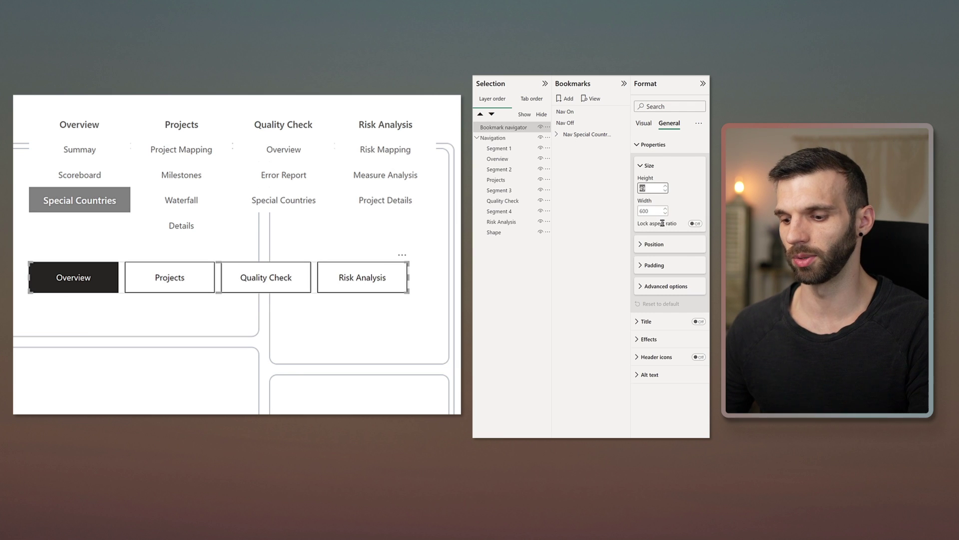
type("40")
double_click(650, 210)
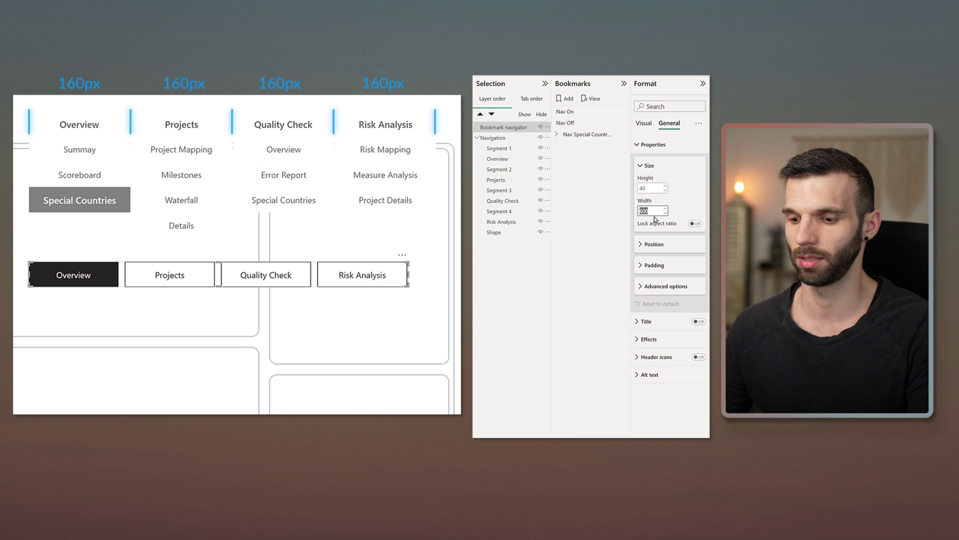
type("640")
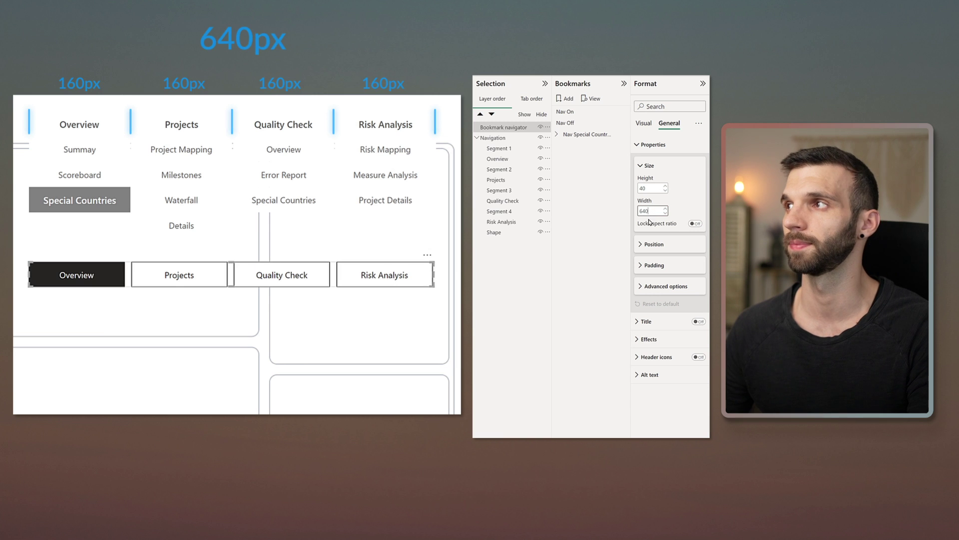
Step: Set grid padding to 0, move the navigator to the top row, and delete the old segment shapes
left_click(643, 122)
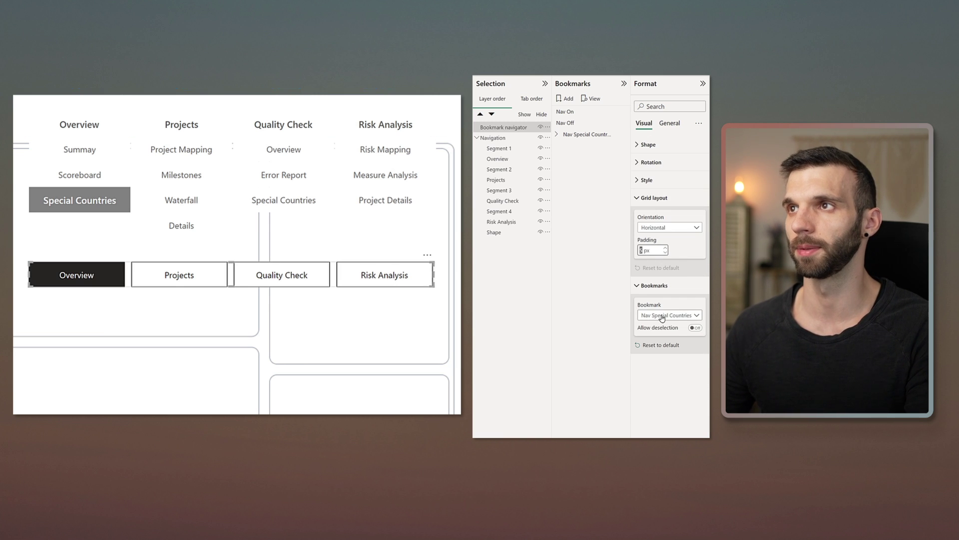
type("0")
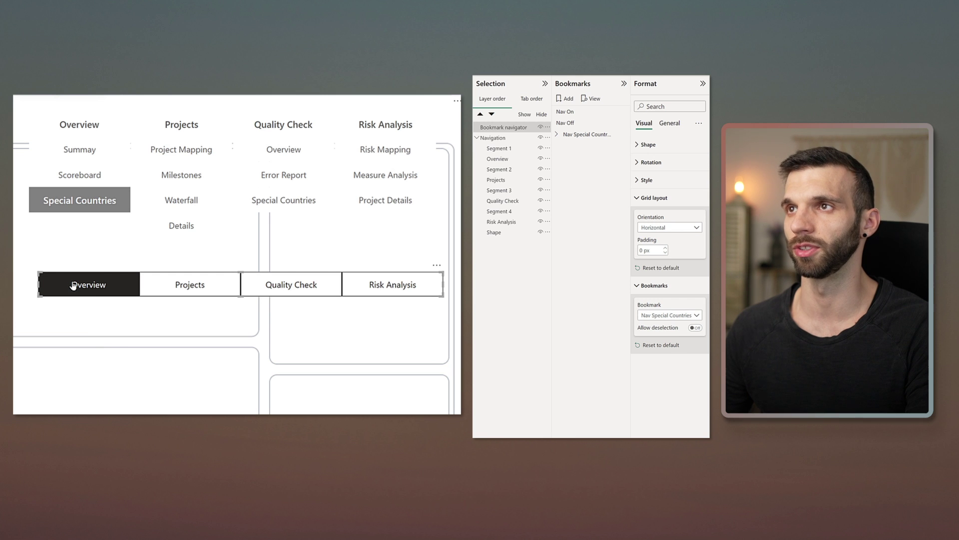
left_click_drag(71, 289, 57, 128)
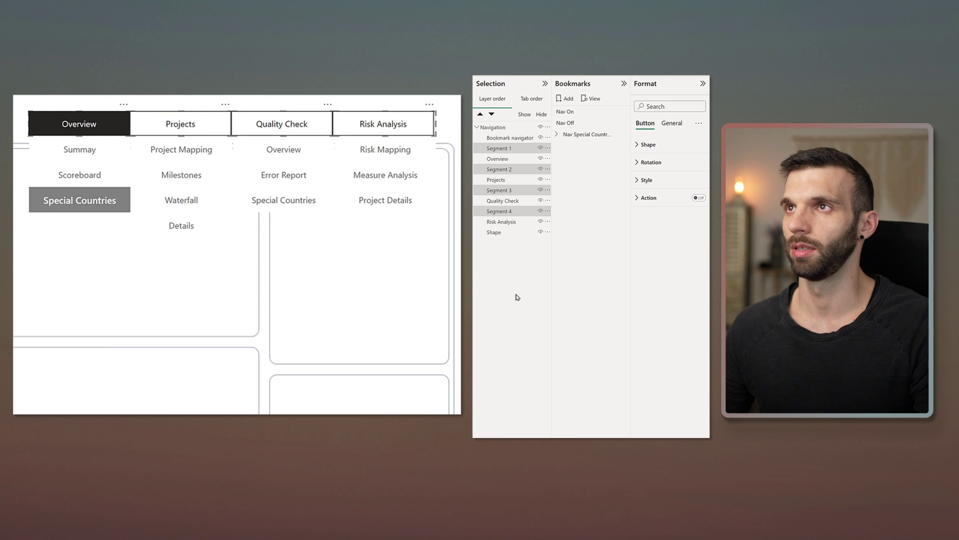
key("Delete")
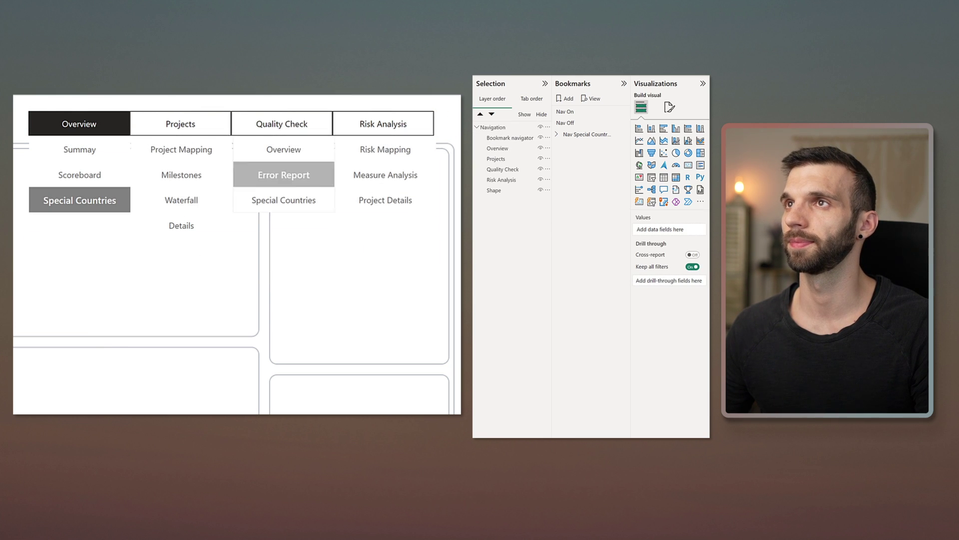
Step: Style the navigator tabs with grey text, no borders, bolder Segoe UI size 11, and fully transparent fill
left_click(87, 127)
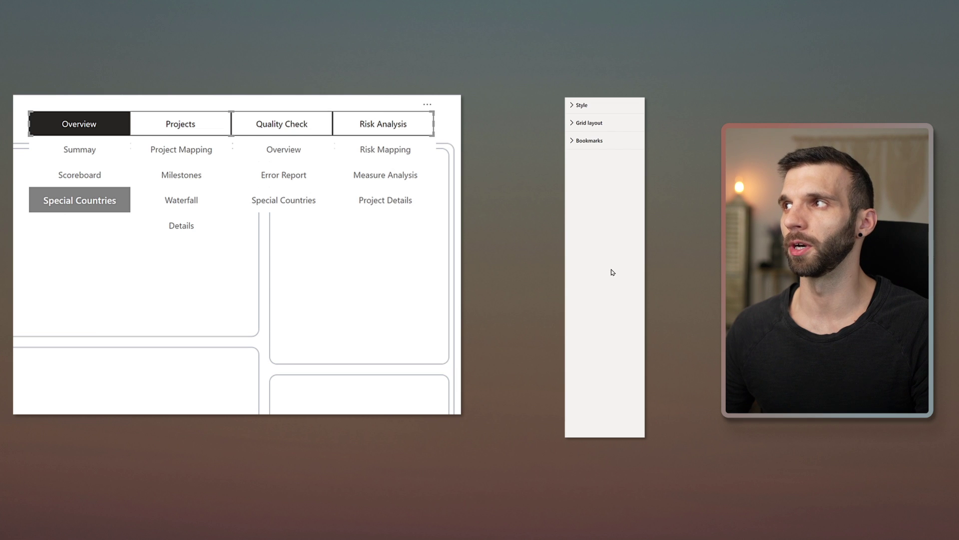
left_click(580, 105)
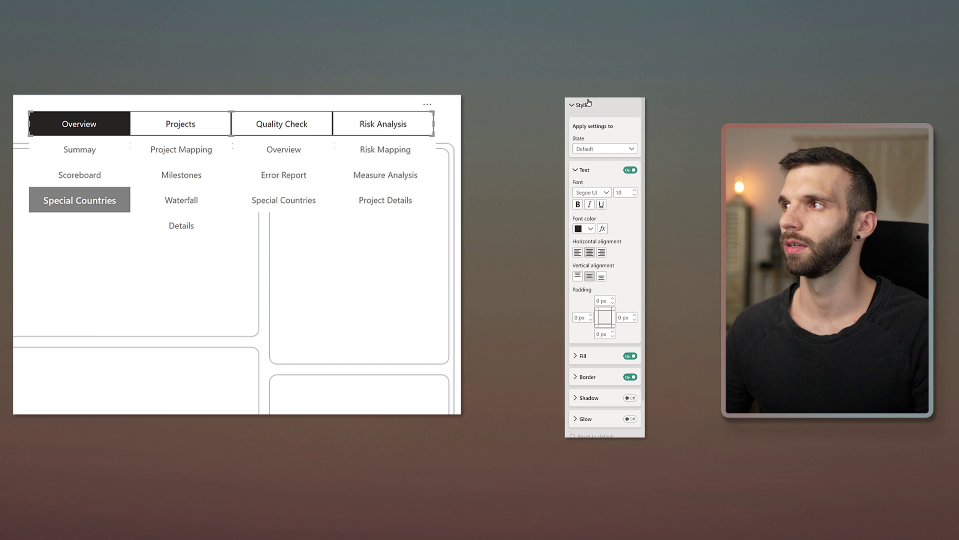
left_click(587, 229)
left_click(543, 296)
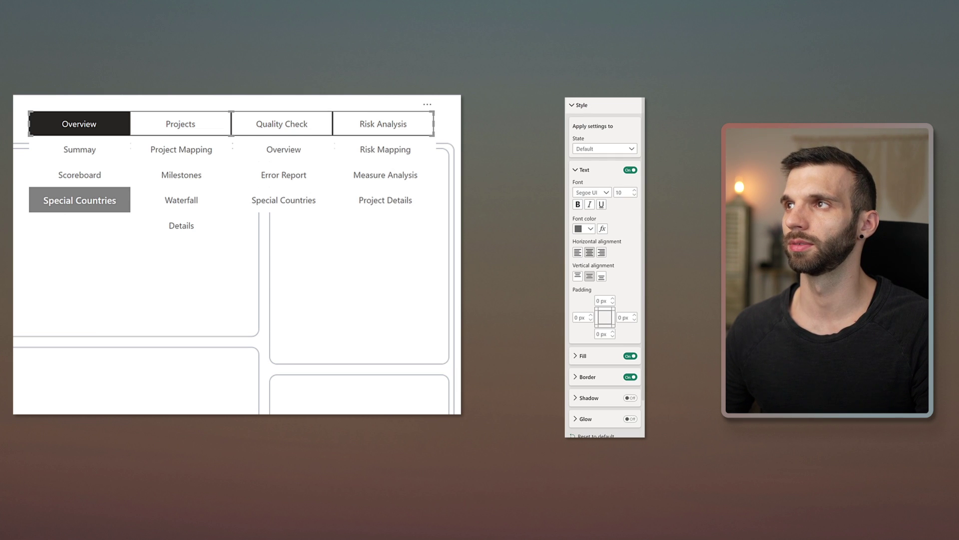
left_click(630, 377)
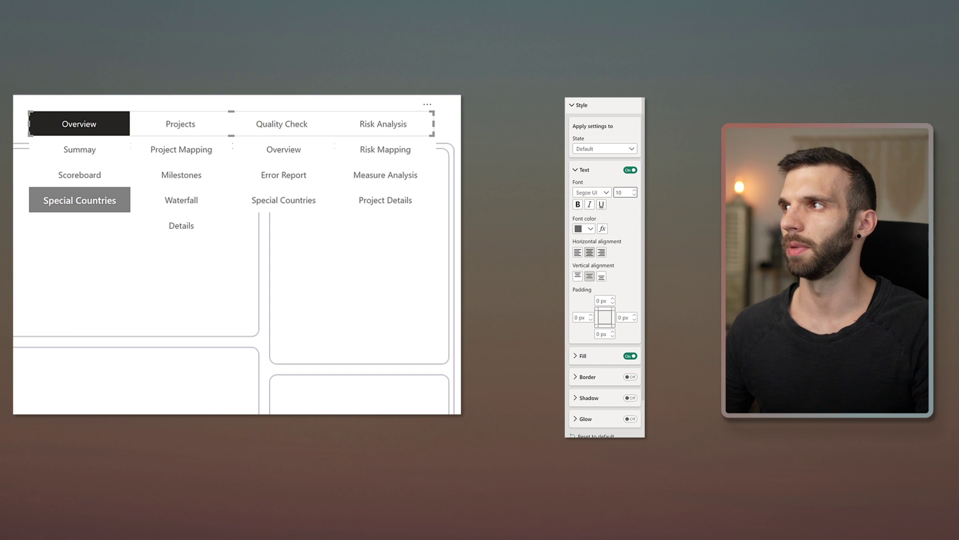
left_click(635, 190)
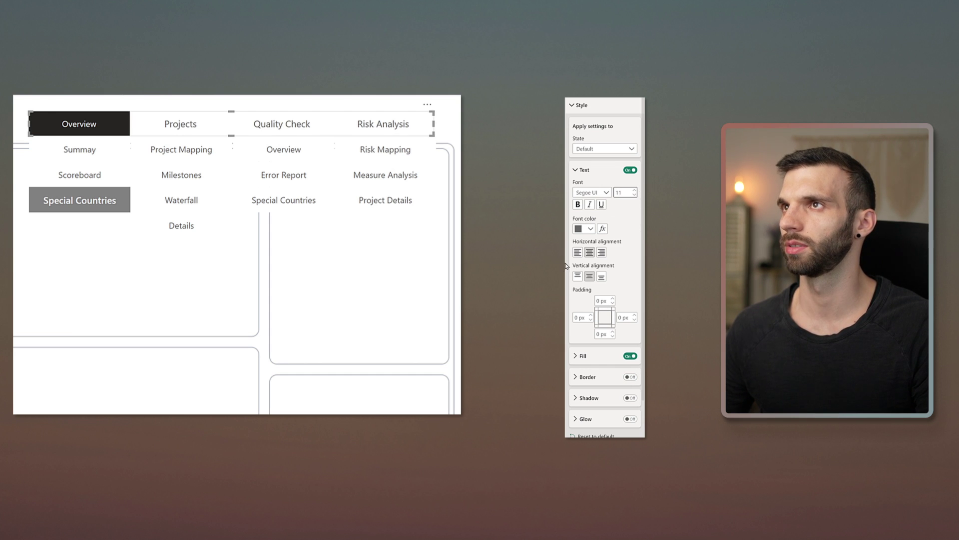
left_click(593, 192)
left_click(606, 290)
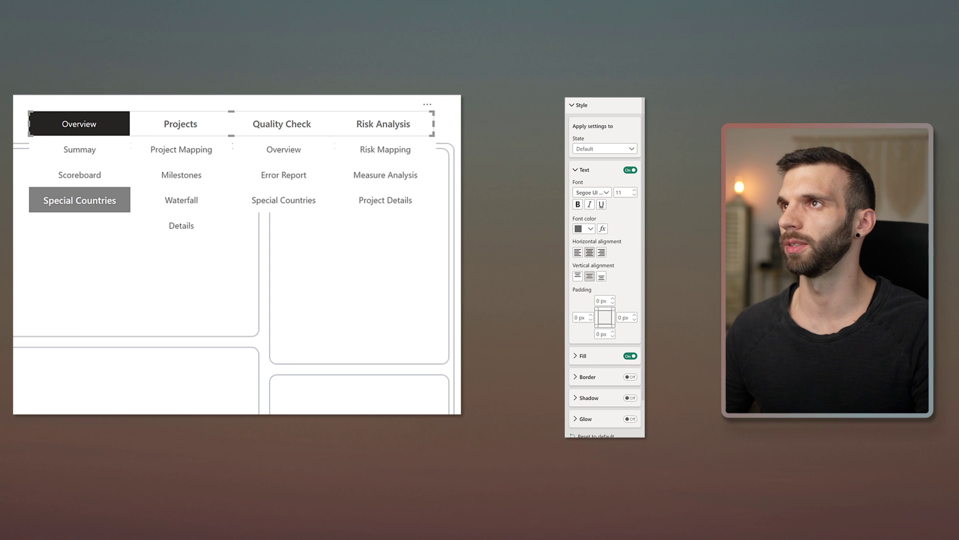
left_click(583, 357)
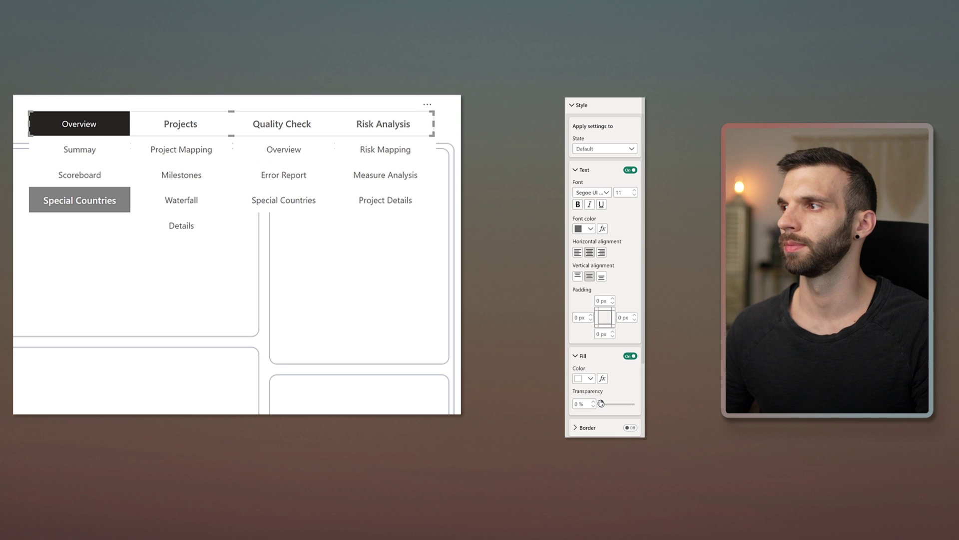
left_click_drag(601, 403, 636, 404)
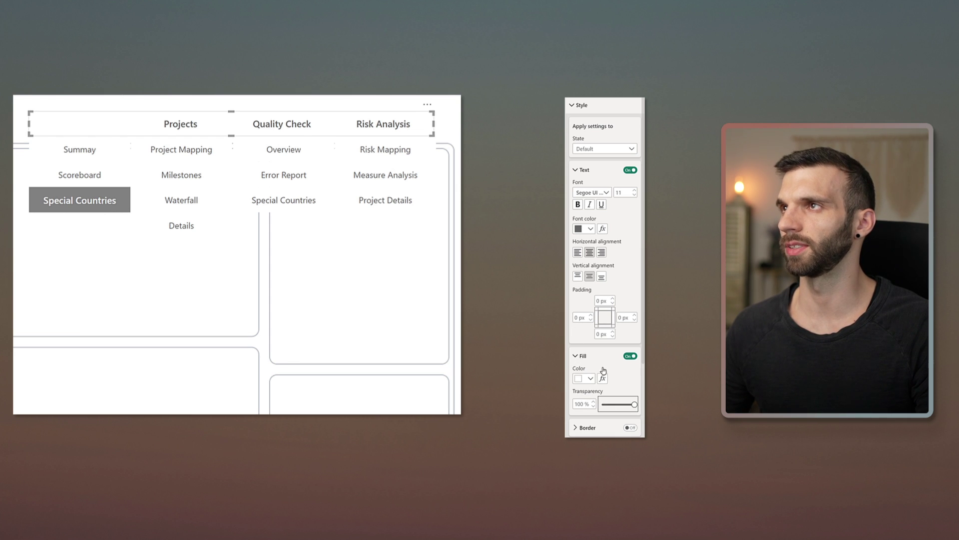
Step: Review the hover and selected button states and give the sub-items a light grey fill
left_click(605, 148)
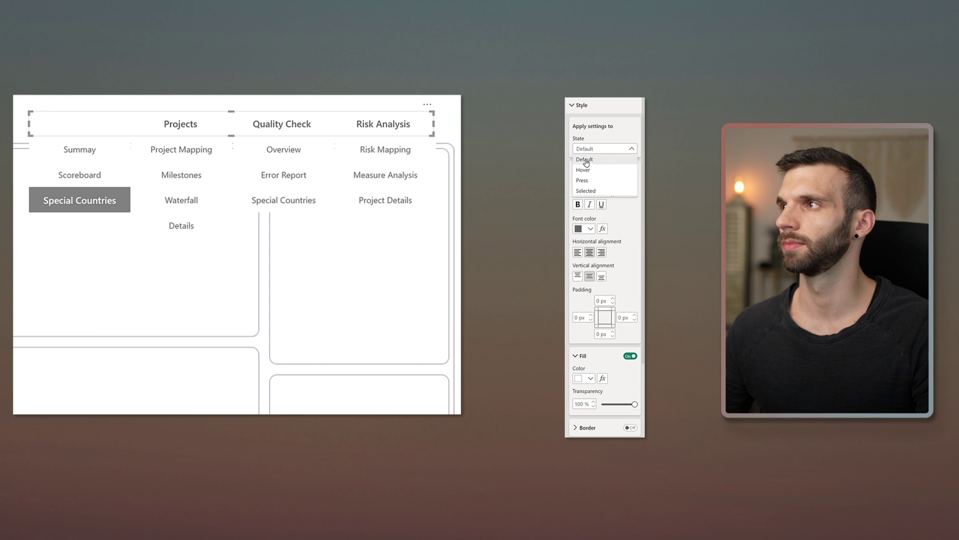
left_click(584, 170)
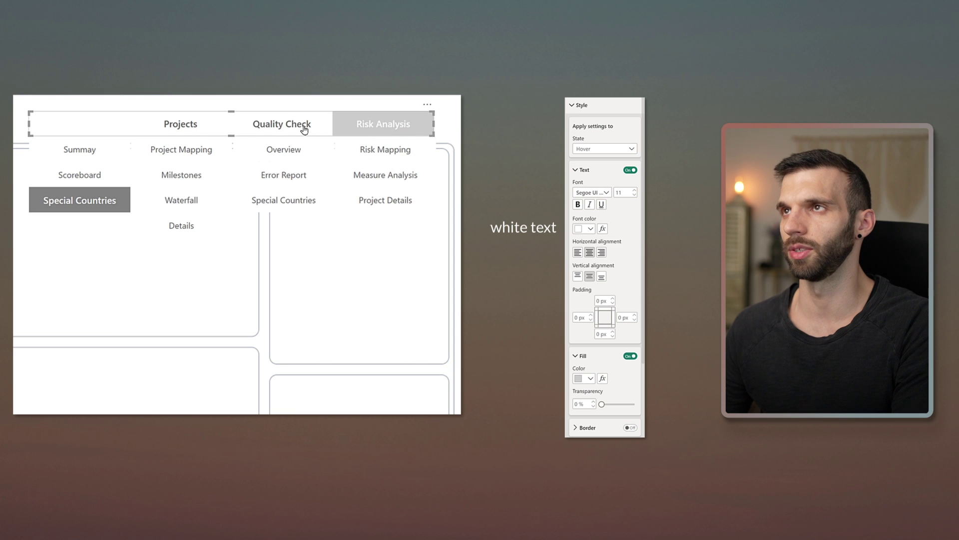
left_click(608, 149)
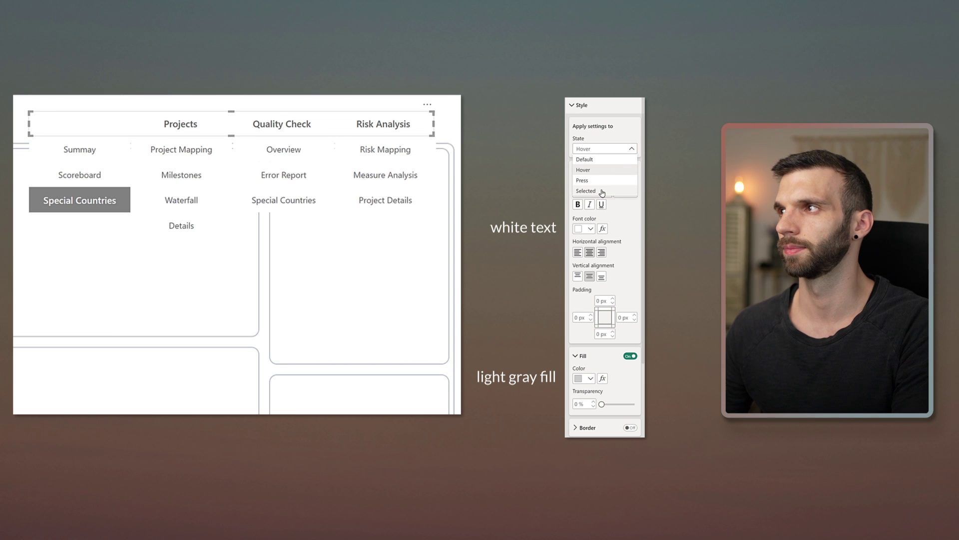
left_click(586, 191)
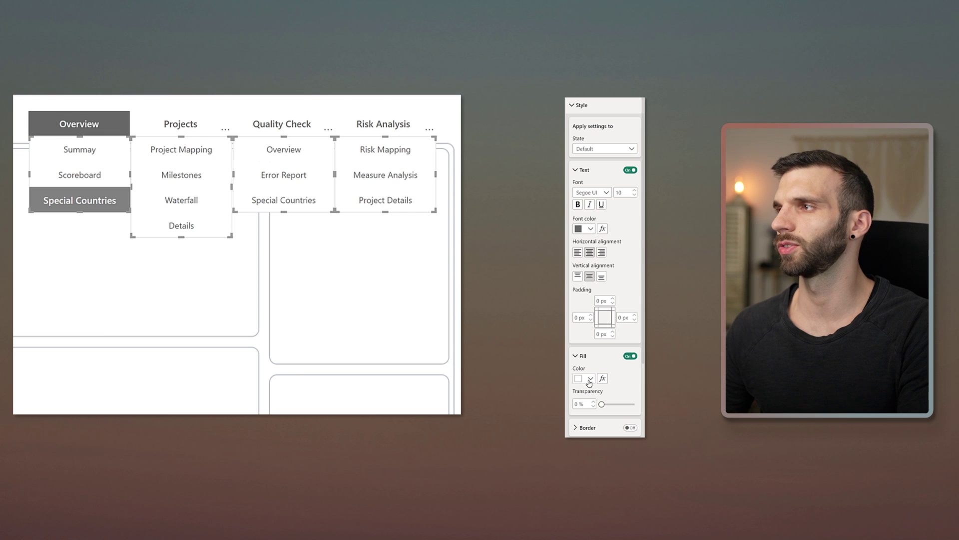
left_click(590, 378)
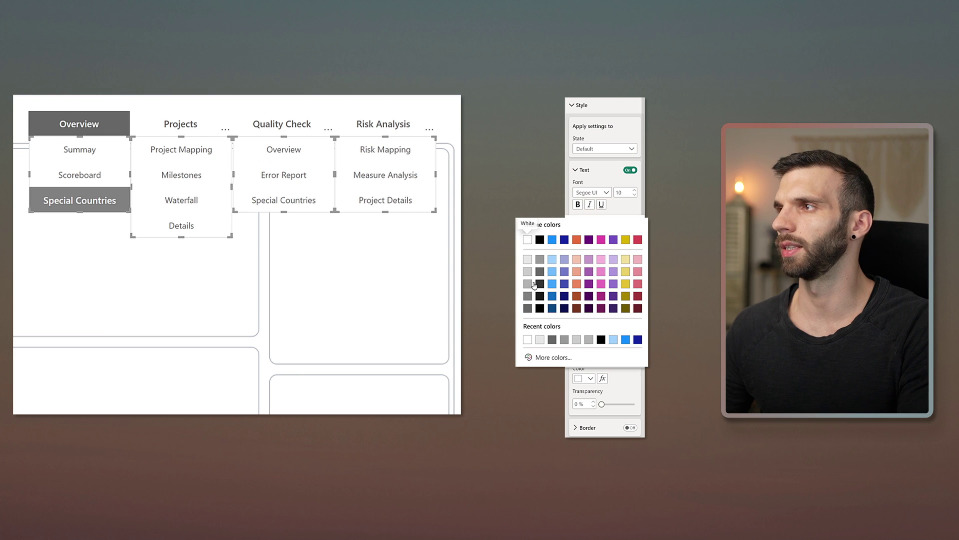
left_click(531, 263)
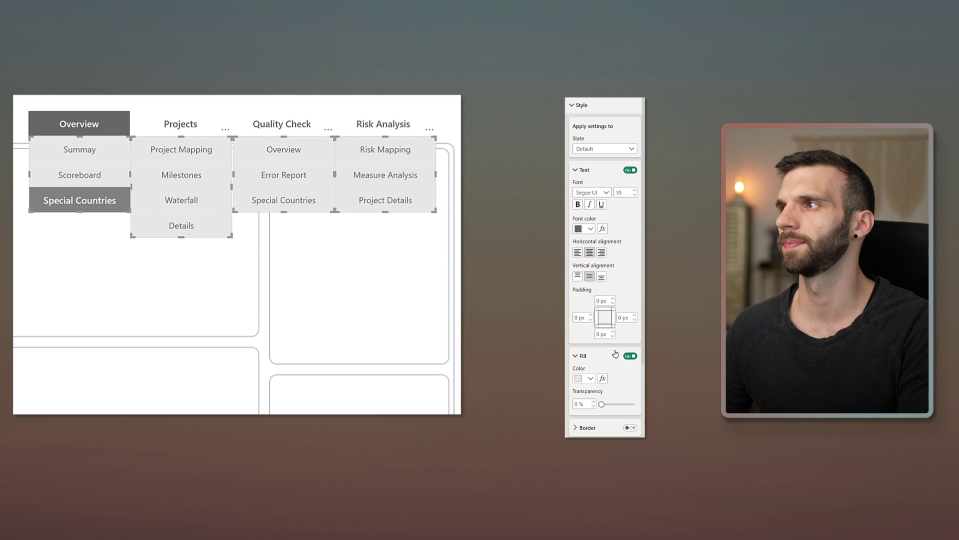
left_click(600, 150)
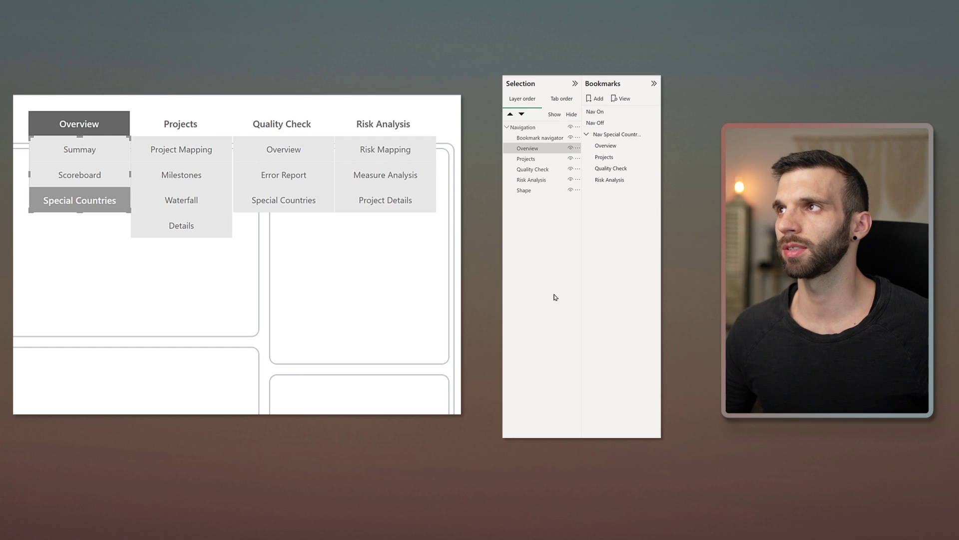
Step: Show only the Overview dropdown and update the Overview bookmark for the selected menu visuals
left_click(570, 158)
left_click(570, 169)
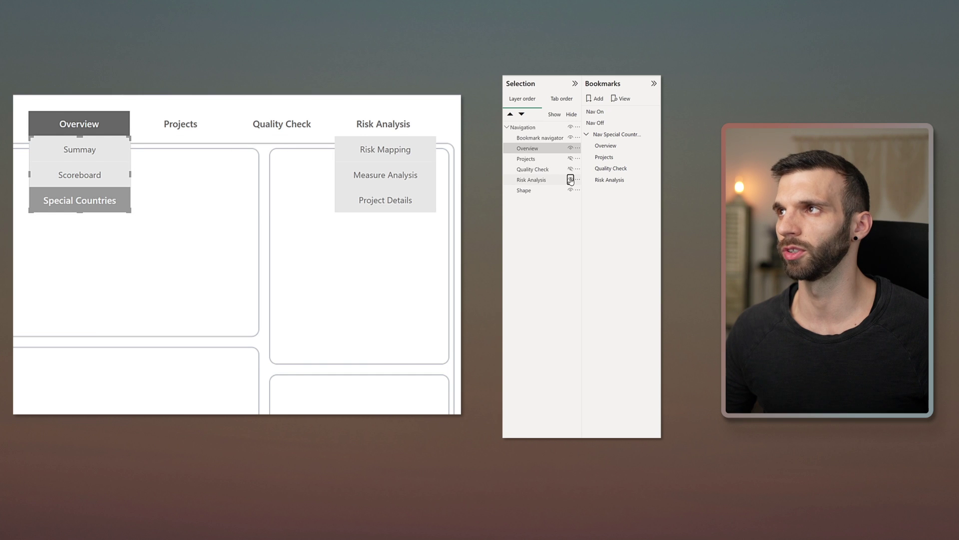
left_click(570, 179)
left_click(528, 181, "shift")
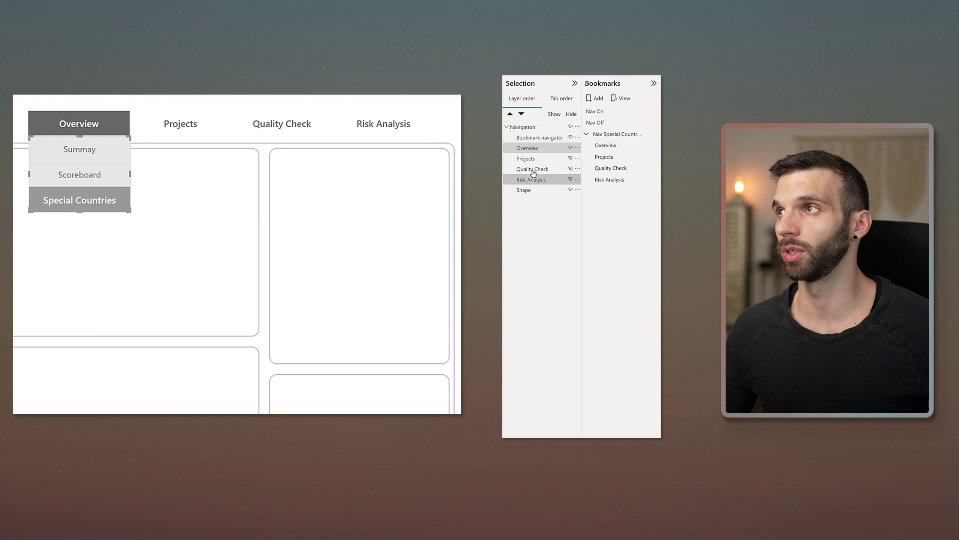
left_click(532, 194, "ctrl")
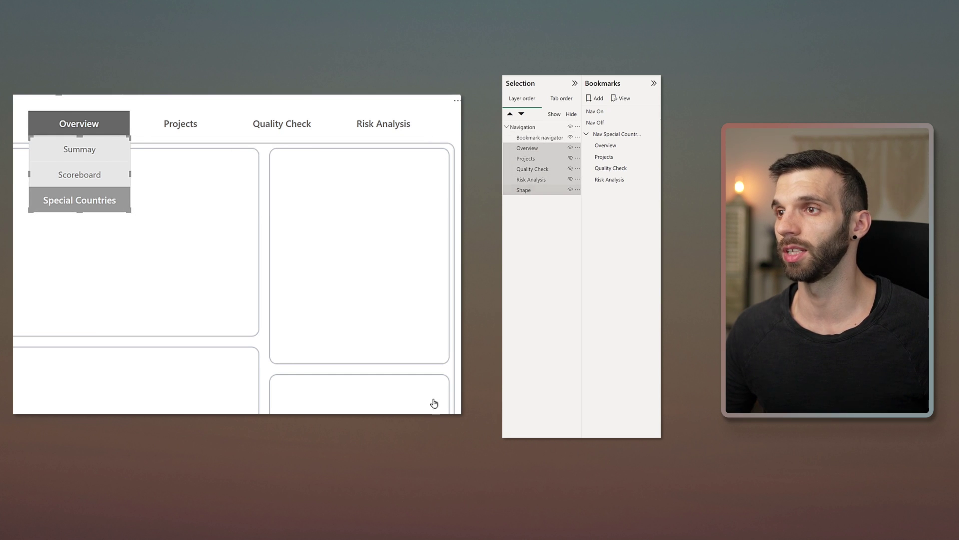
left_click_drag(561, 225, 535, 200)
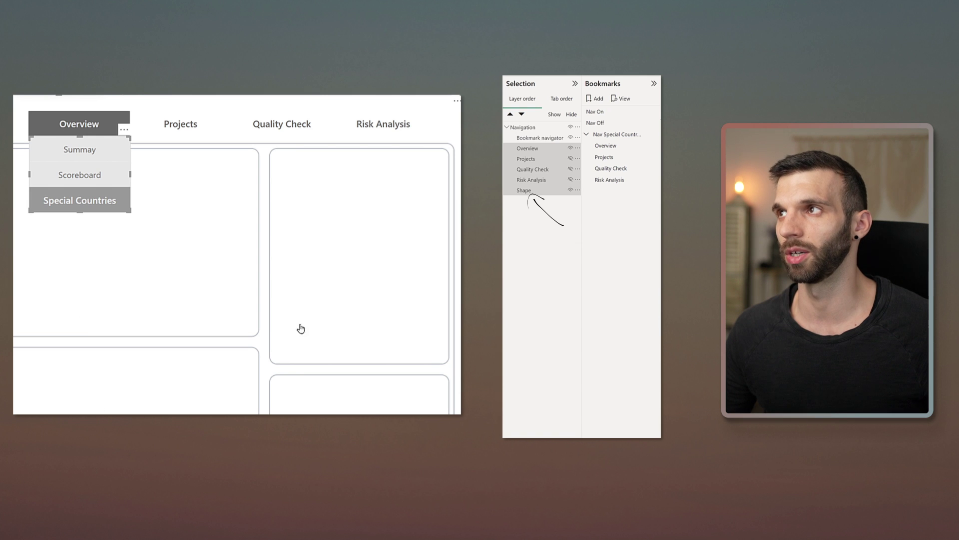
right_click(600, 147)
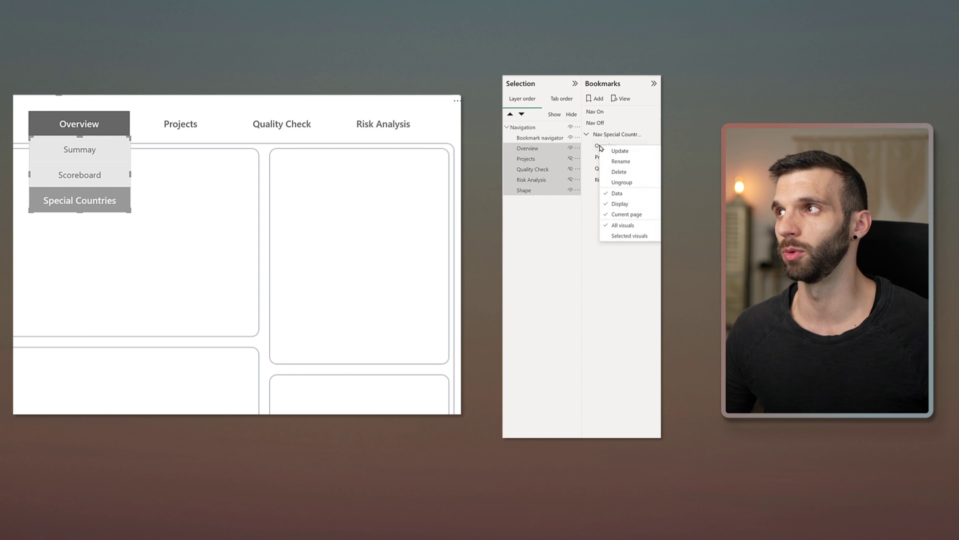
left_click(629, 238)
right_click(609, 150)
left_click(617, 153)
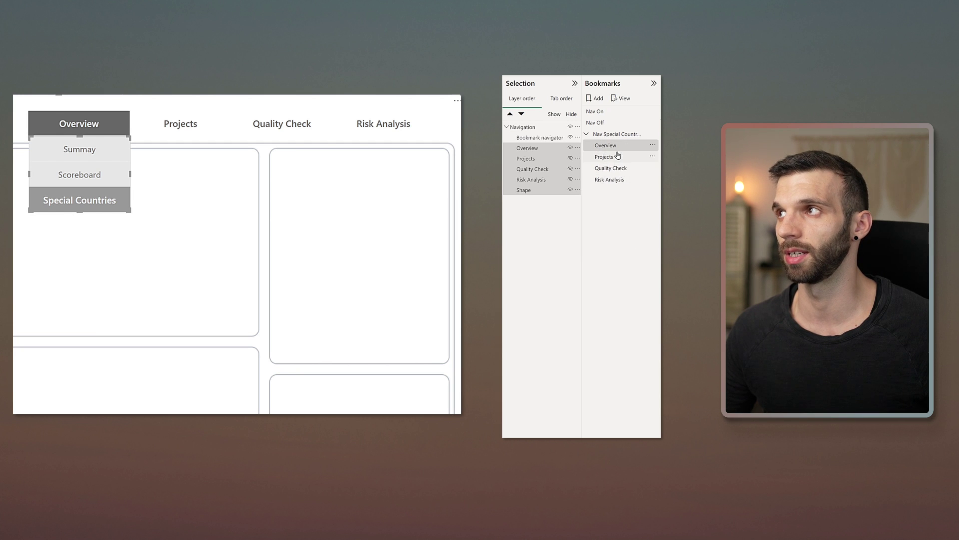
Step: Show only the Projects dropdown and update the Projects bookmark for selected visuals
left_click(570, 148)
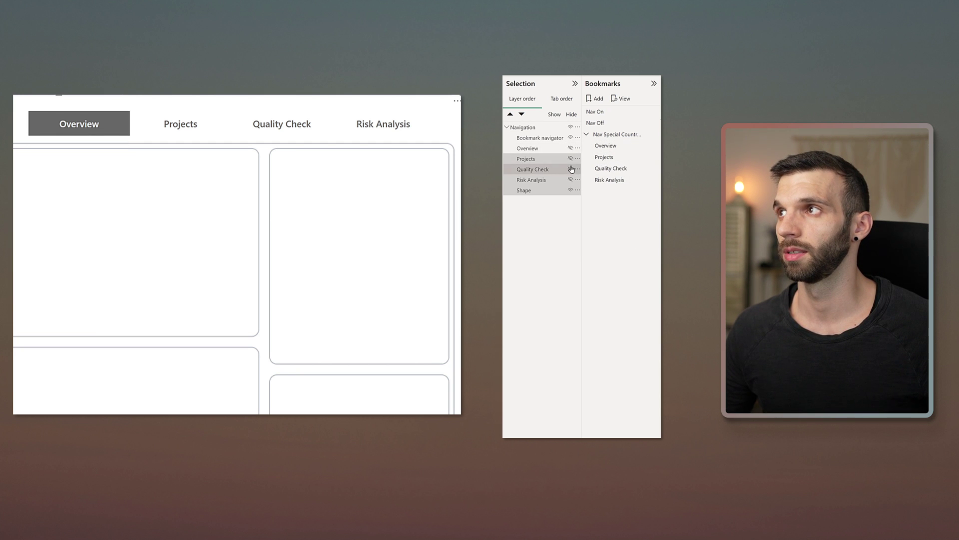
left_click(570, 158)
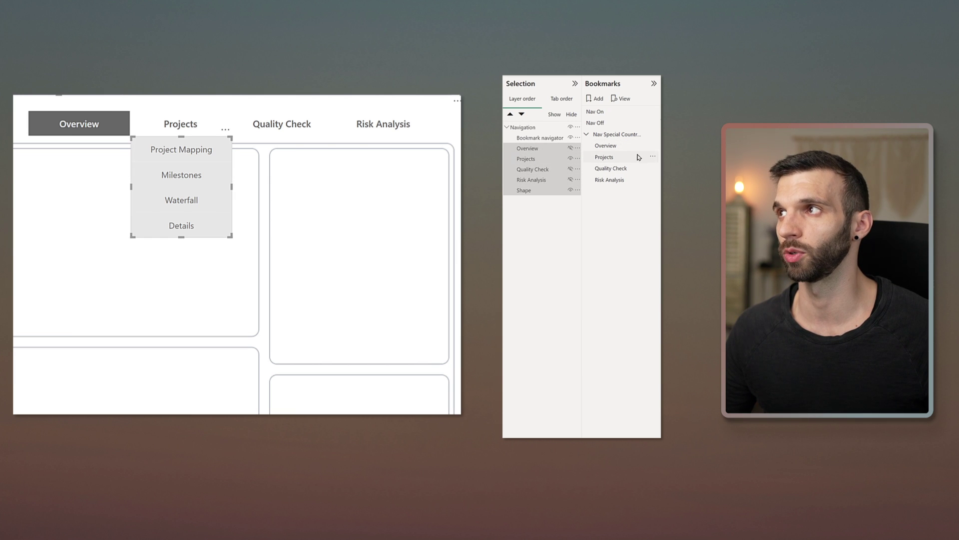
right_click(618, 158)
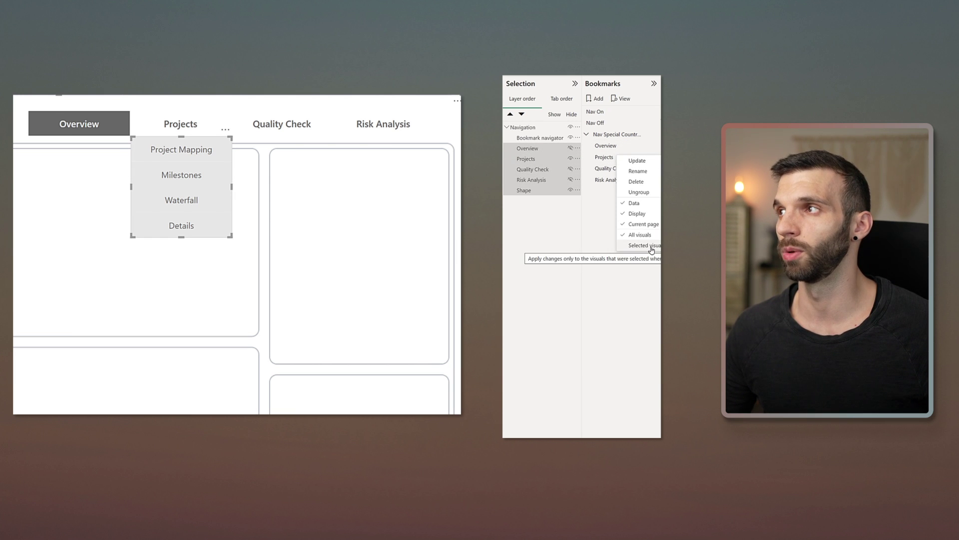
left_click(652, 245)
right_click(606, 158)
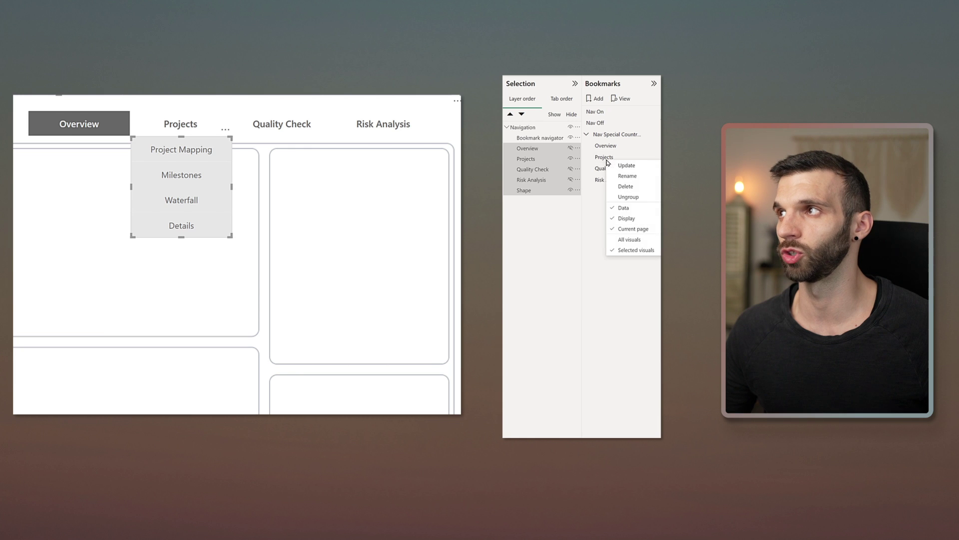
left_click(638, 161)
Step: Show only the Quality Check dropdown and update the Quality Check bookmark for selected visuals
left_click(571, 159)
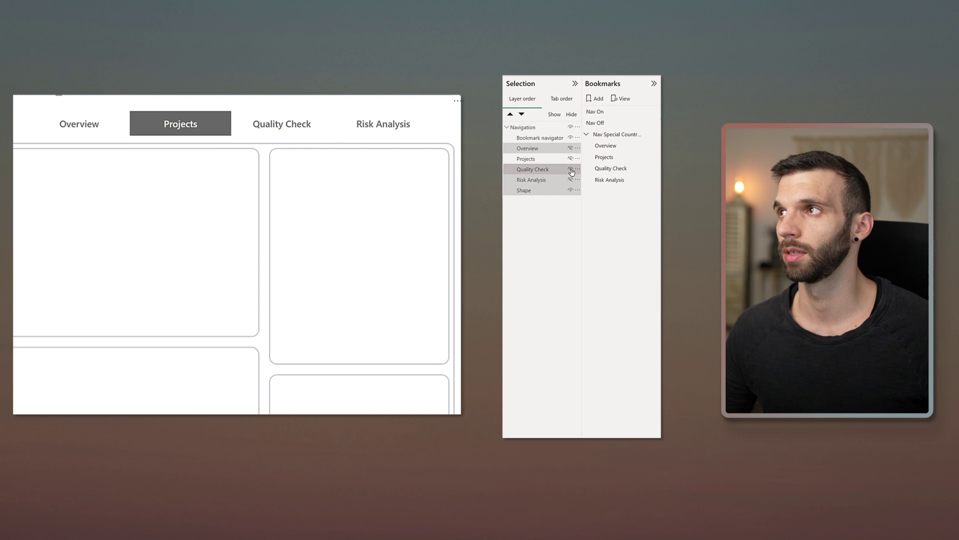
left_click(570, 147)
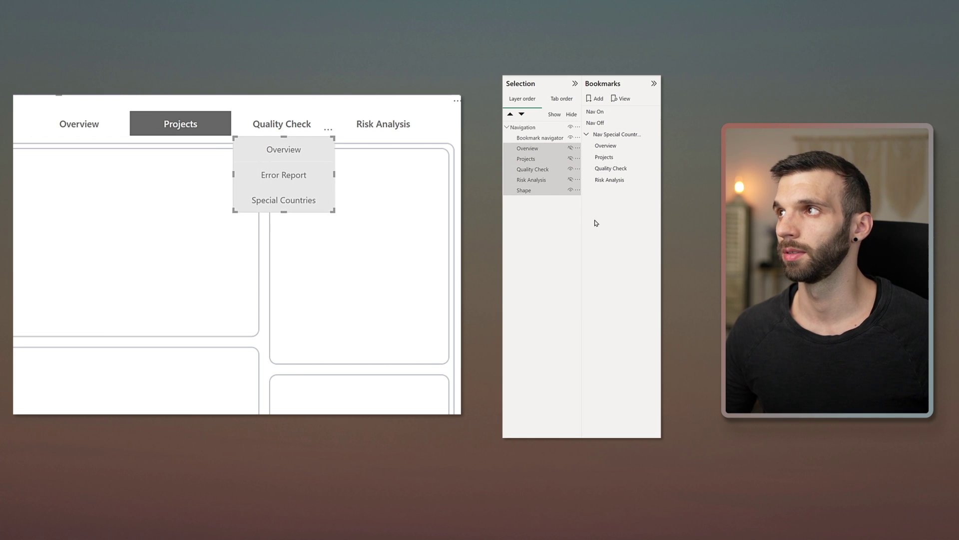
right_click(612, 172)
left_click(635, 261)
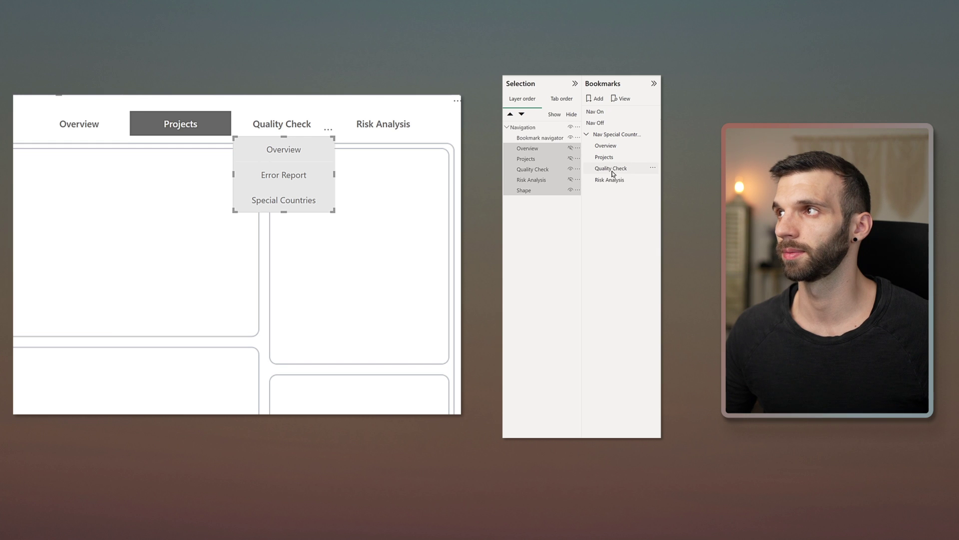
right_click(613, 171)
left_click(642, 179)
Step: Show only the Risk Analysis dropdown and update the Risk Analysis bookmark for selected visuals
left_click(570, 170)
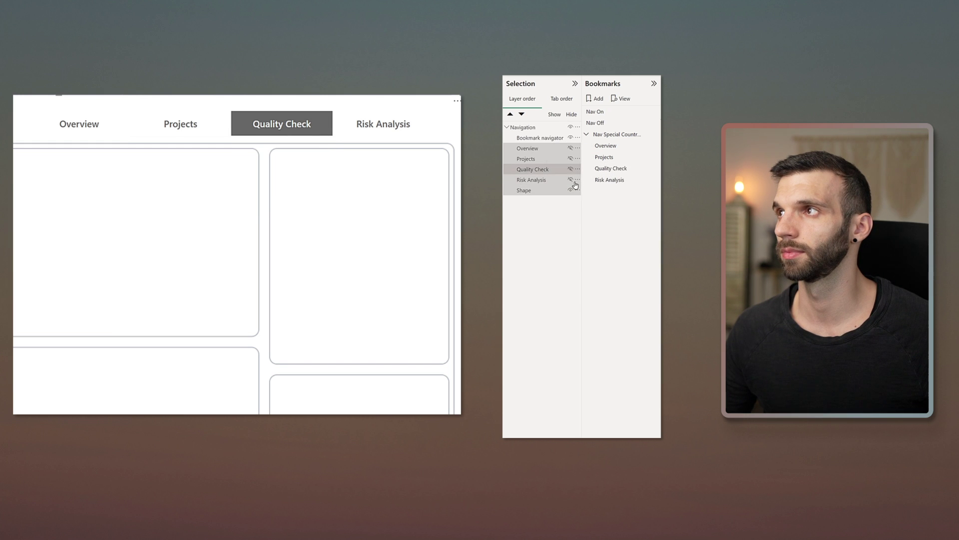
left_click(570, 170)
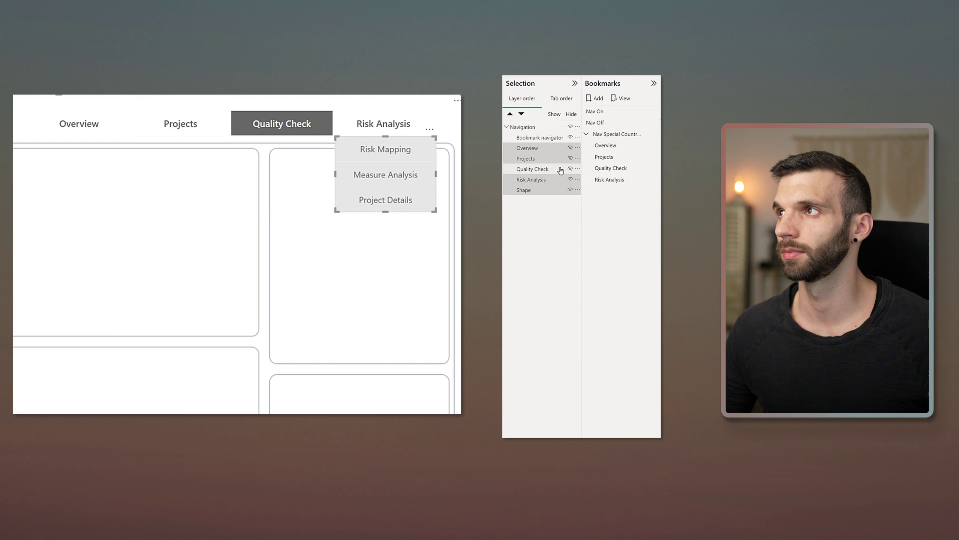
right_click(607, 181)
left_click(641, 270)
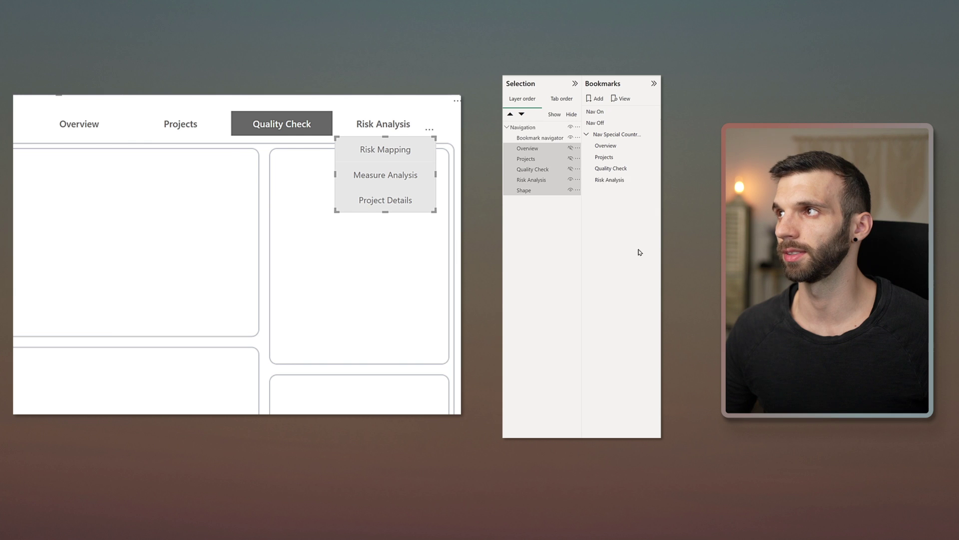
right_click(623, 184)
left_click(637, 190)
Step: Test the navigator by jumping between sections, ending on Overview
left_click(266, 121)
left_click(189, 122)
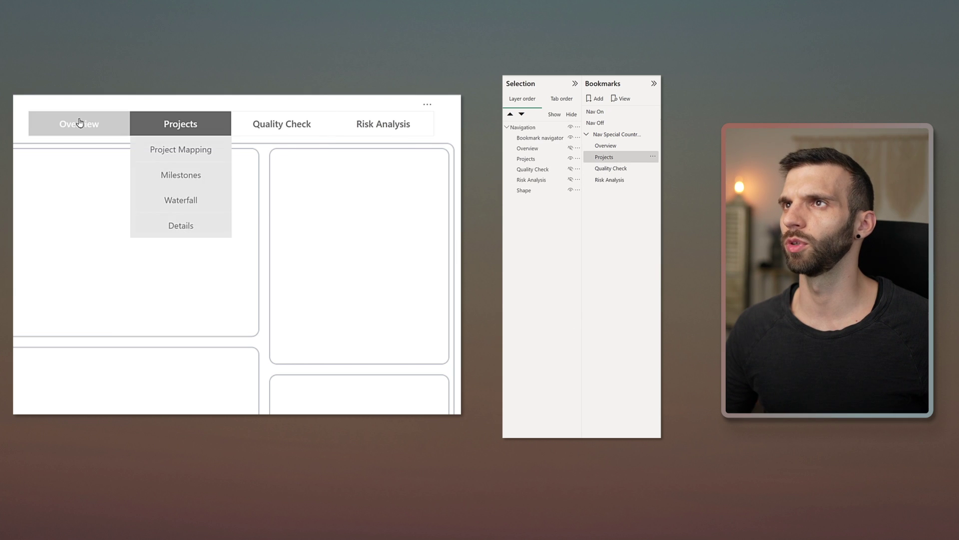
left_click(79, 122)
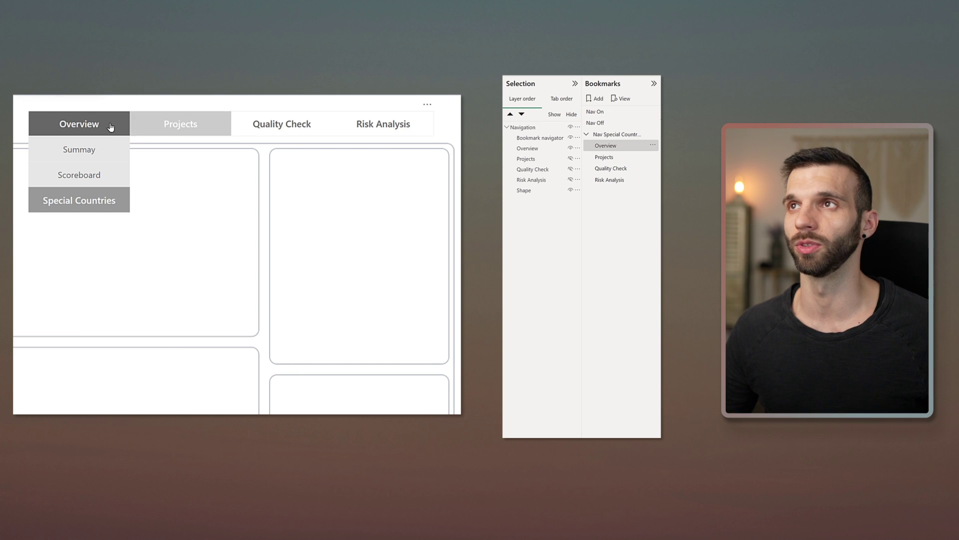
Step: Add a new bookmark named 'Nav Default Special Countries'
left_click(590, 100)
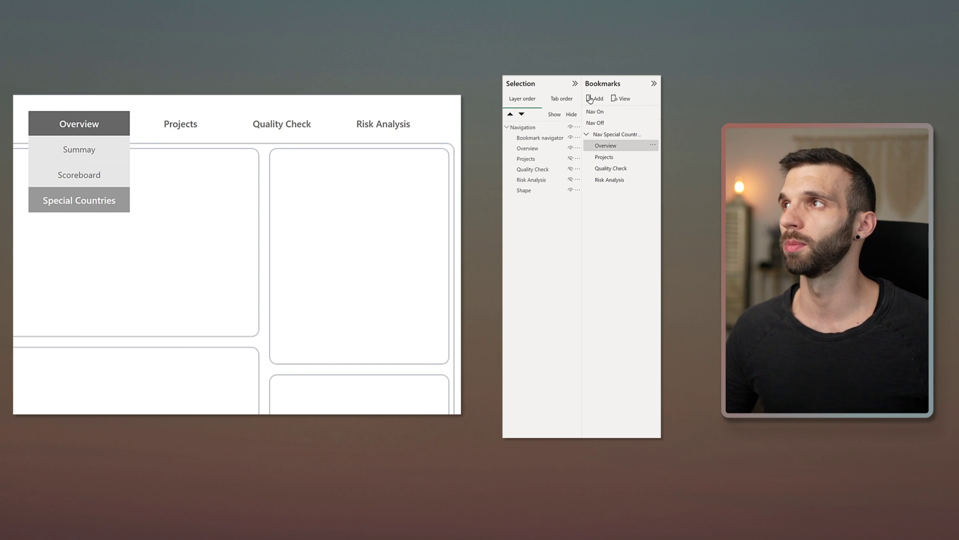
double_click(609, 191)
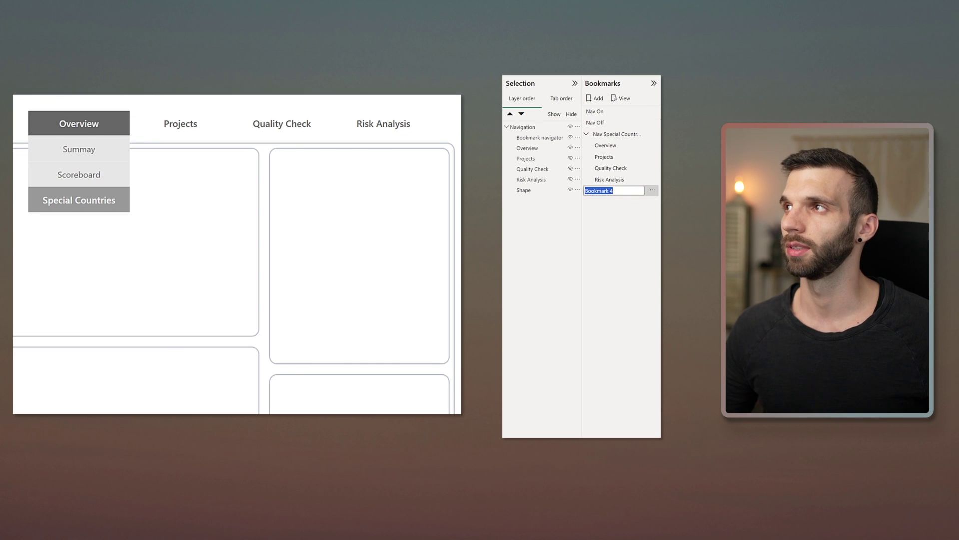
type("Nav Default")
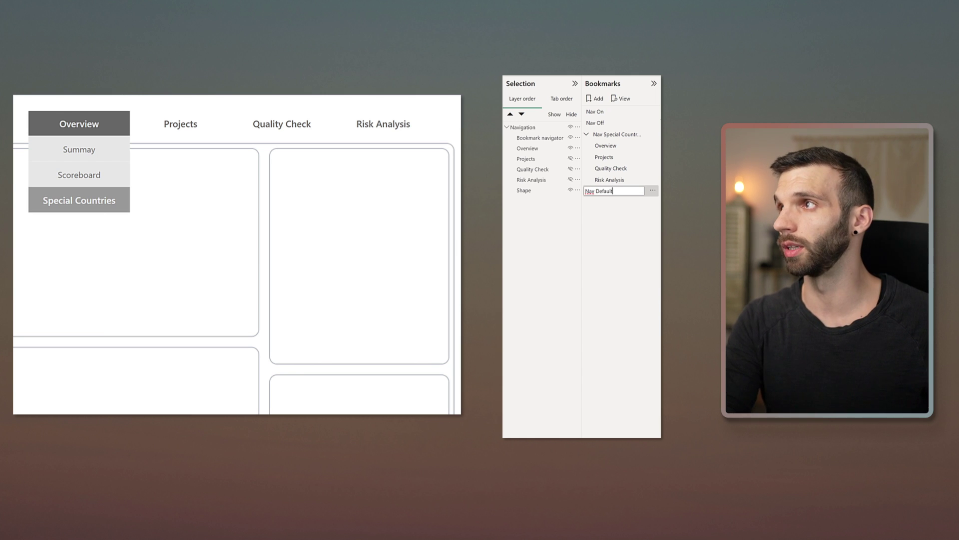
type(" Special Co")
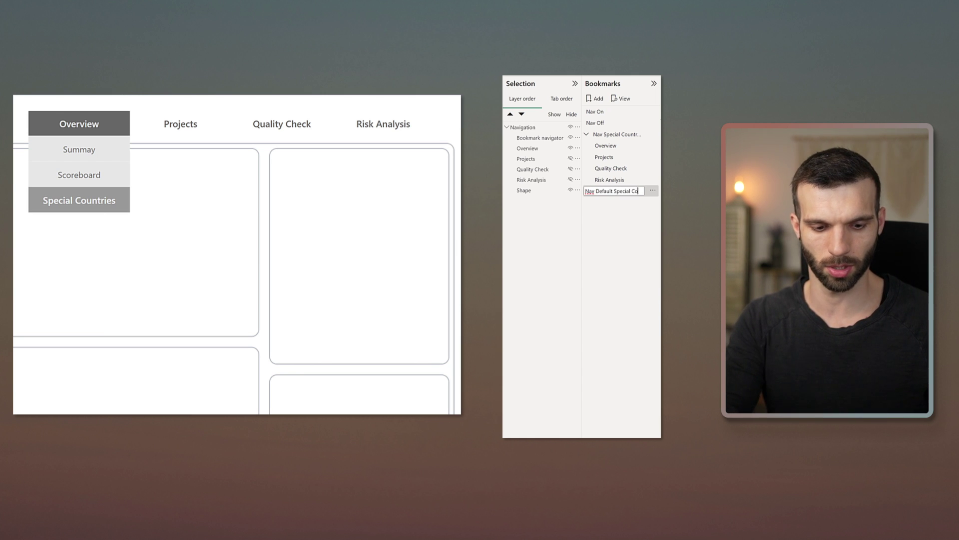
type("untries")
key("Return")
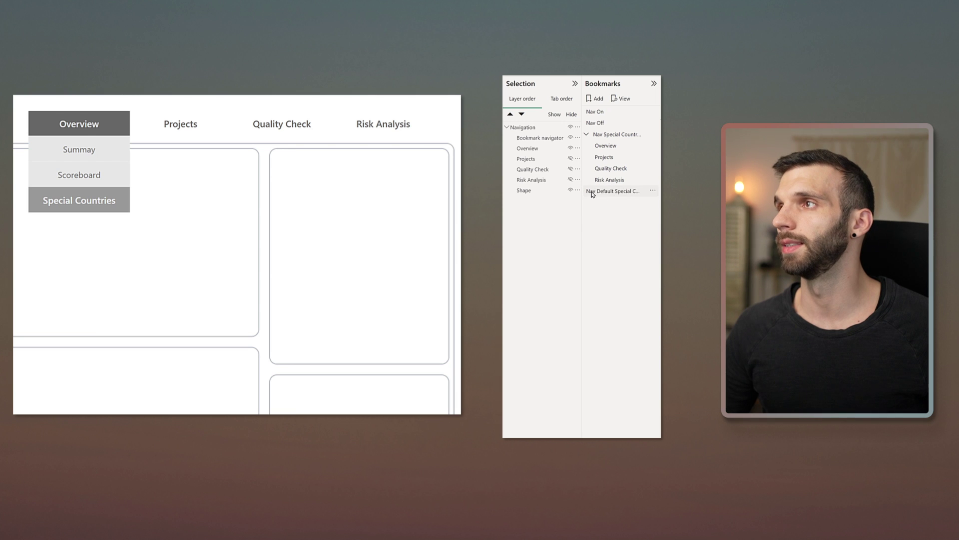
Step: Hide the Overview dropdown and Shape, then update the bookmark limited to the selected menu layers
left_click(571, 190)
left_click(571, 148)
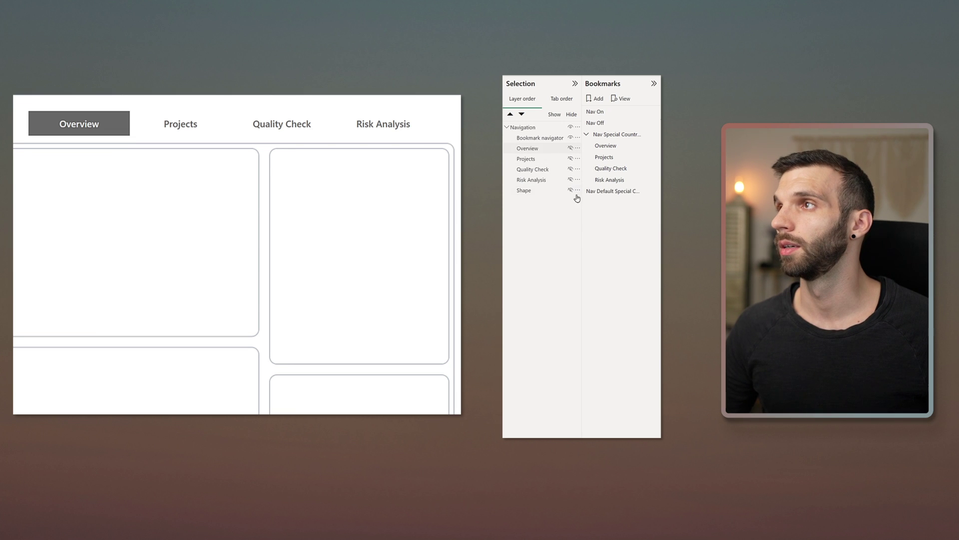
left_click(524, 190, "shift")
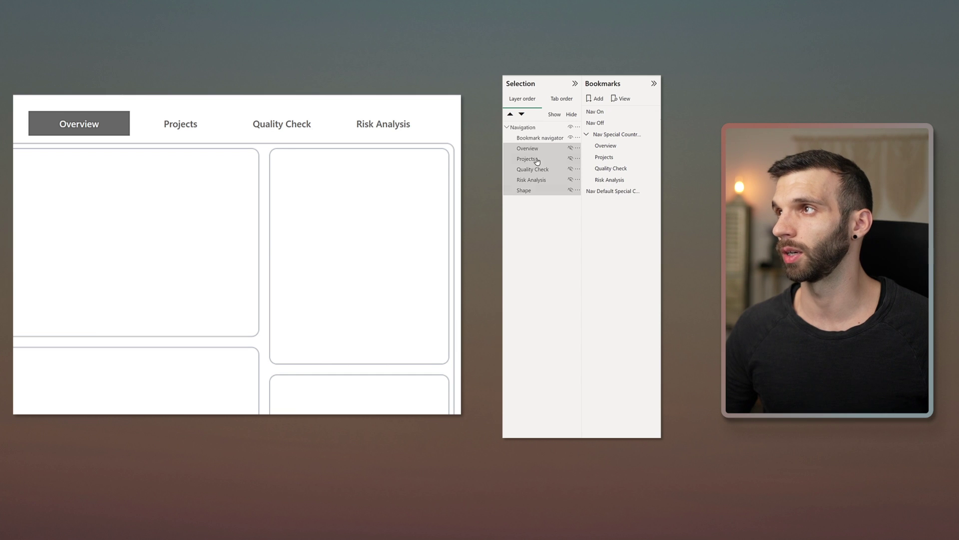
right_click(606, 194)
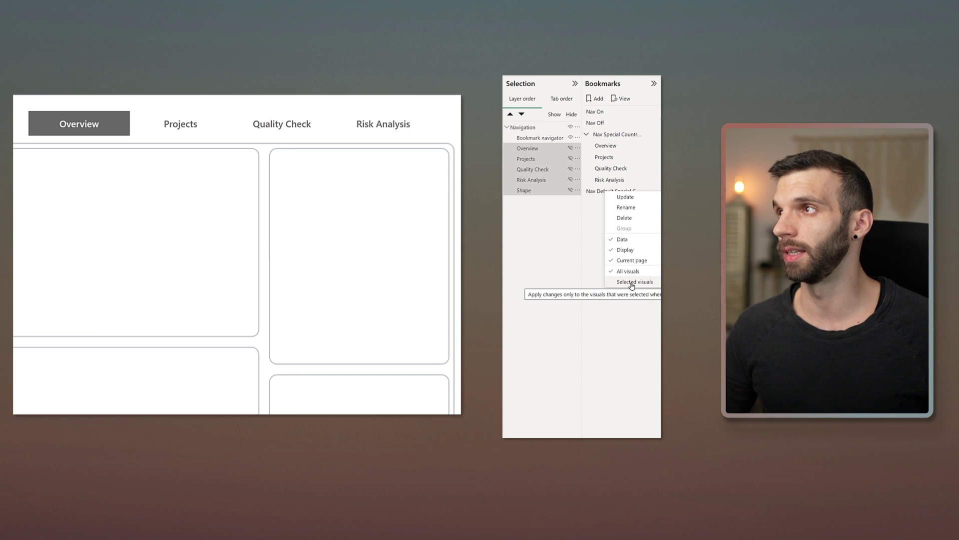
left_click(631, 283)
right_click(609, 194)
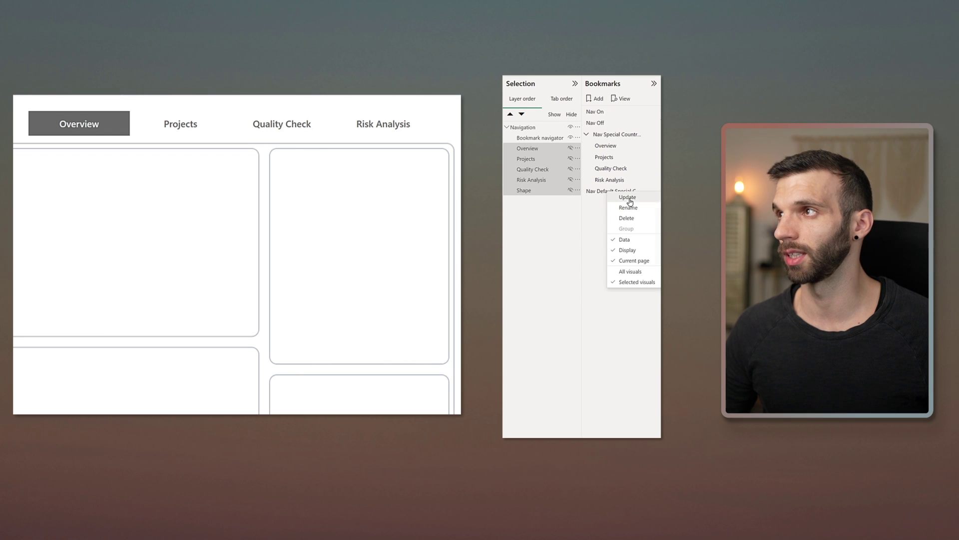
left_click(628, 198)
left_click(120, 108)
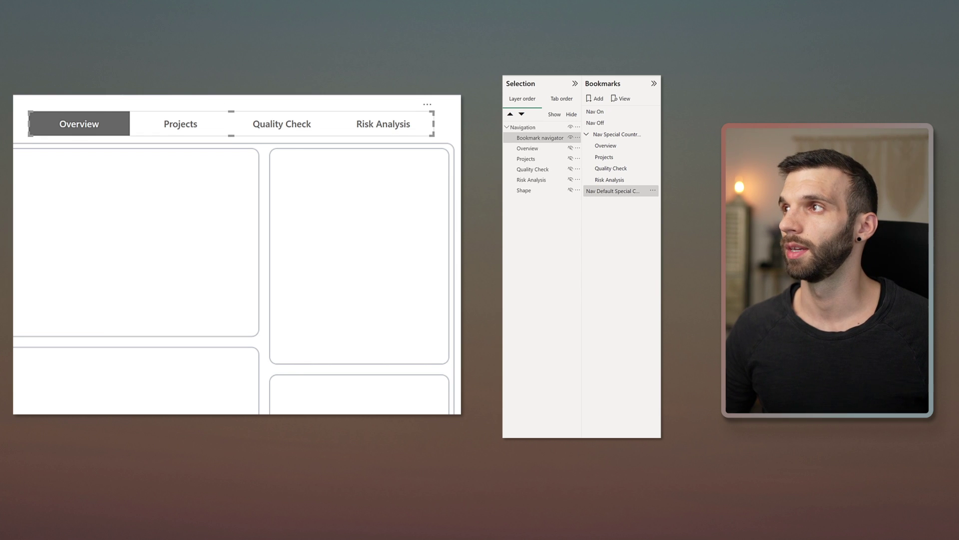
Step: Turn on Allow deselection, launching Nav Default Special Countries on deselection, and test it with Projects
double_click(95, 124)
left_click(640, 215)
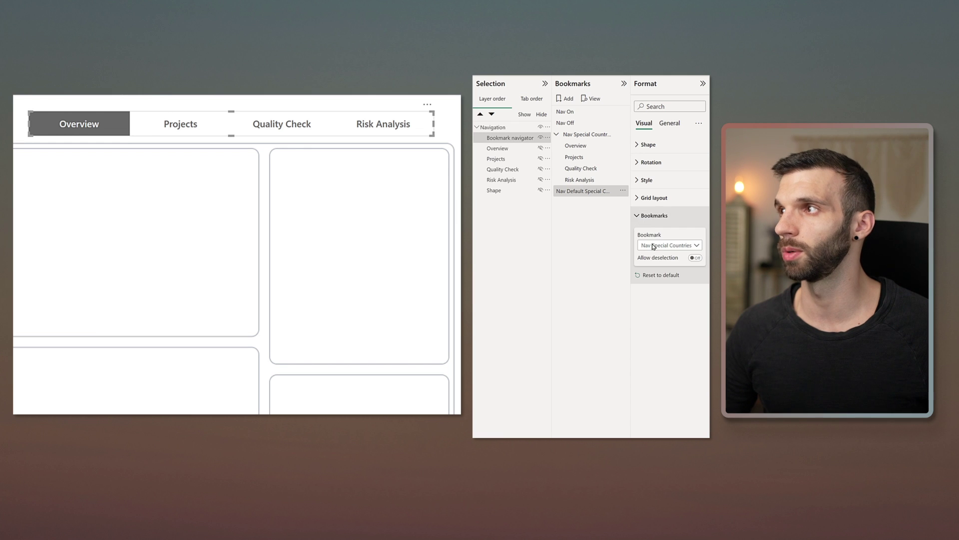
left_click(697, 258)
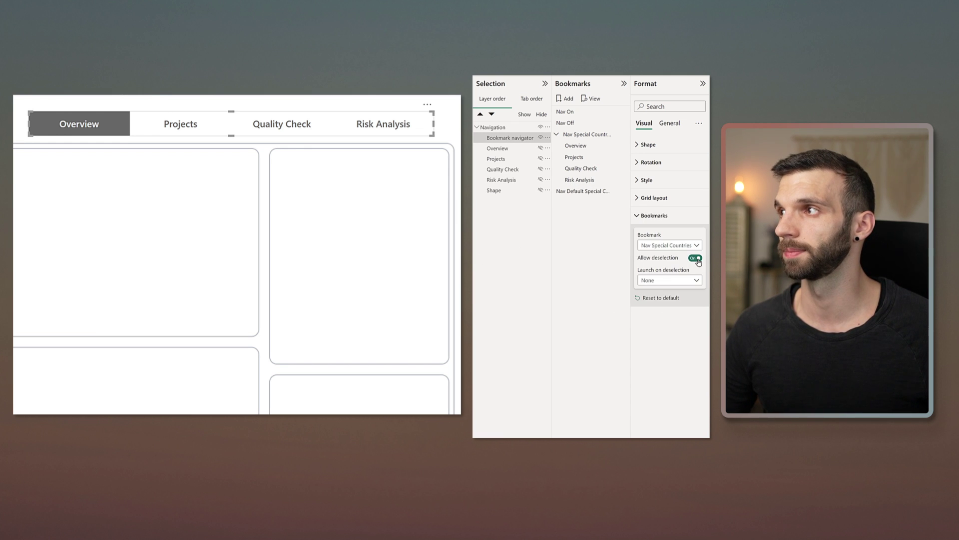
left_click(667, 284)
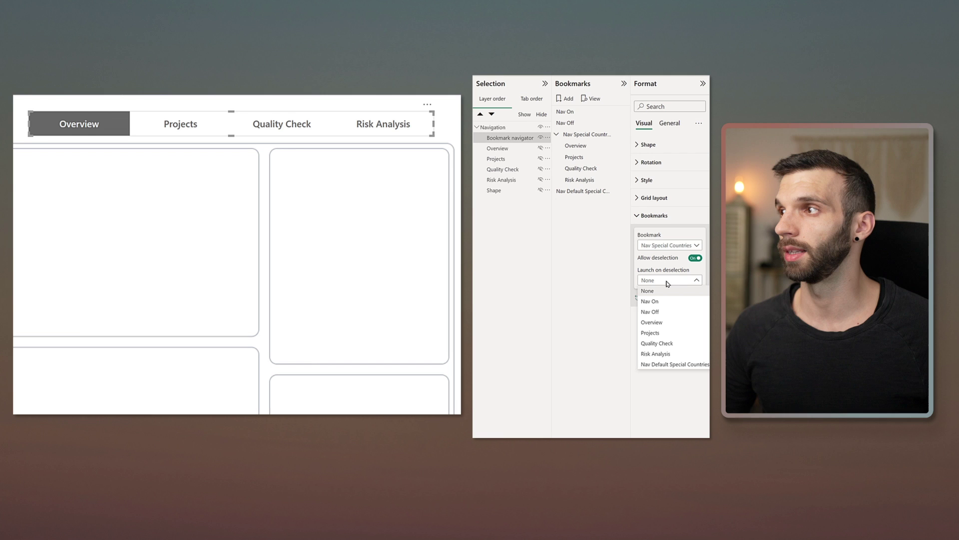
left_click(652, 365)
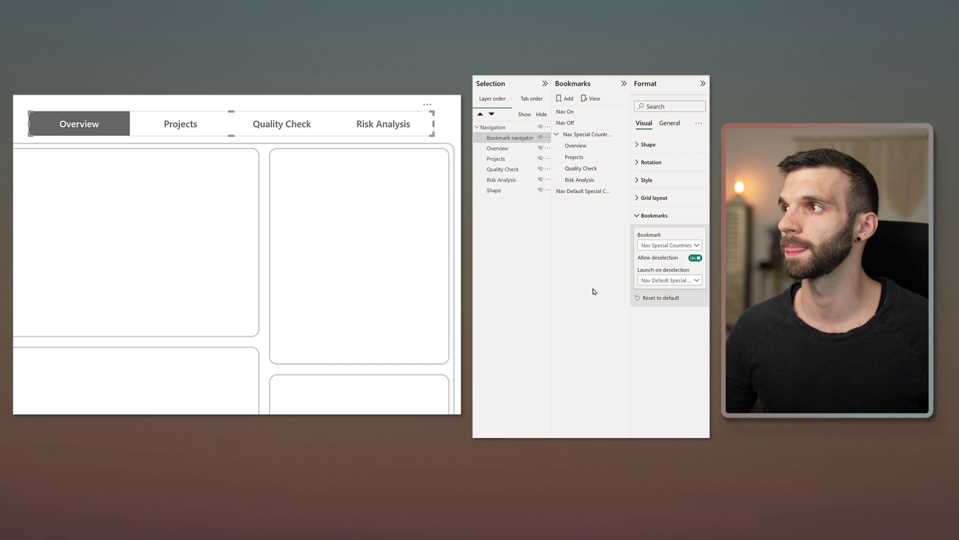
left_click(175, 128)
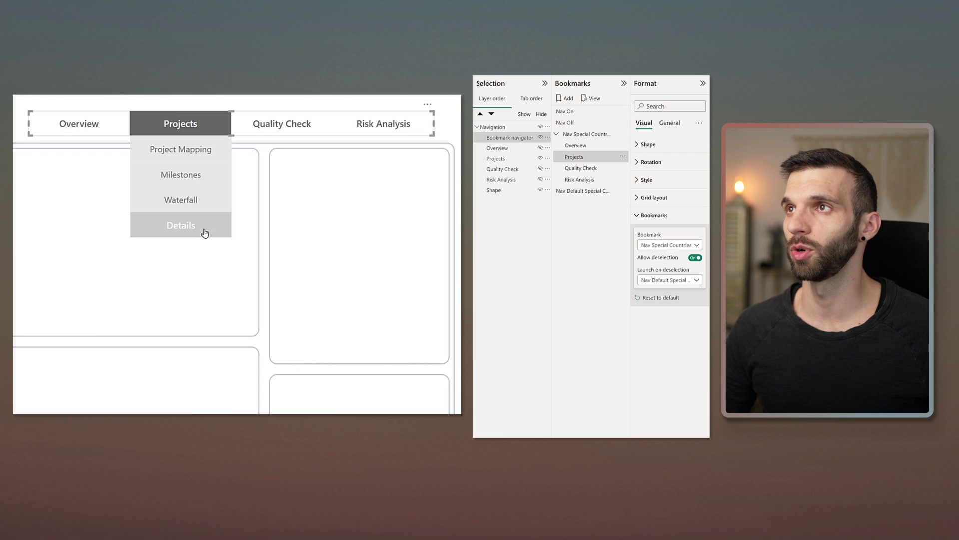
left_click(188, 129)
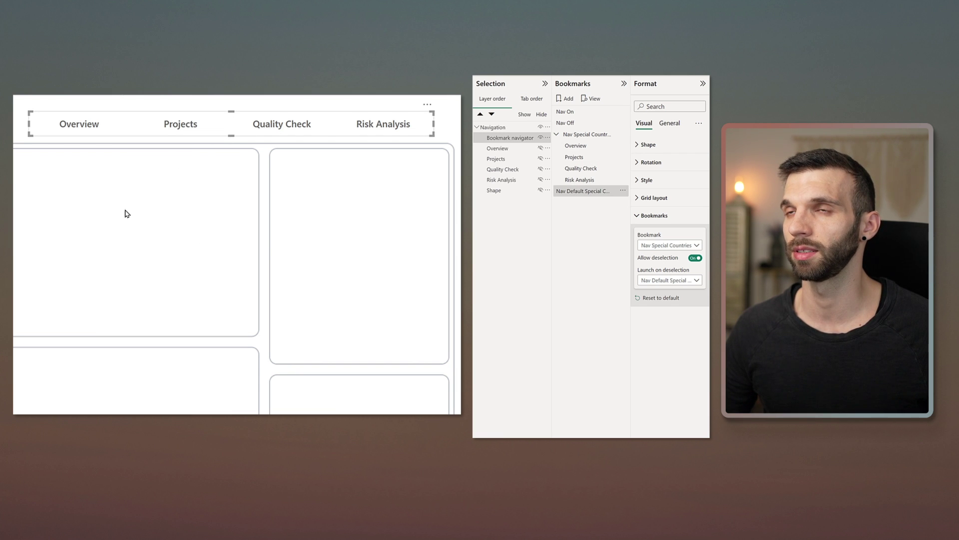
Step: Give the background Shape a bookmark action that launches Nav Default Special Countries
left_click(475, 170)
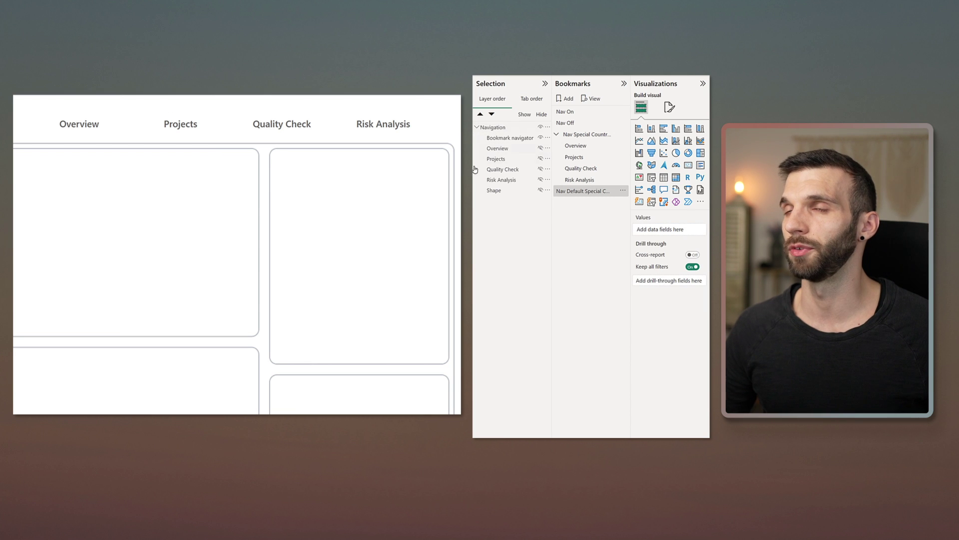
left_click(96, 121)
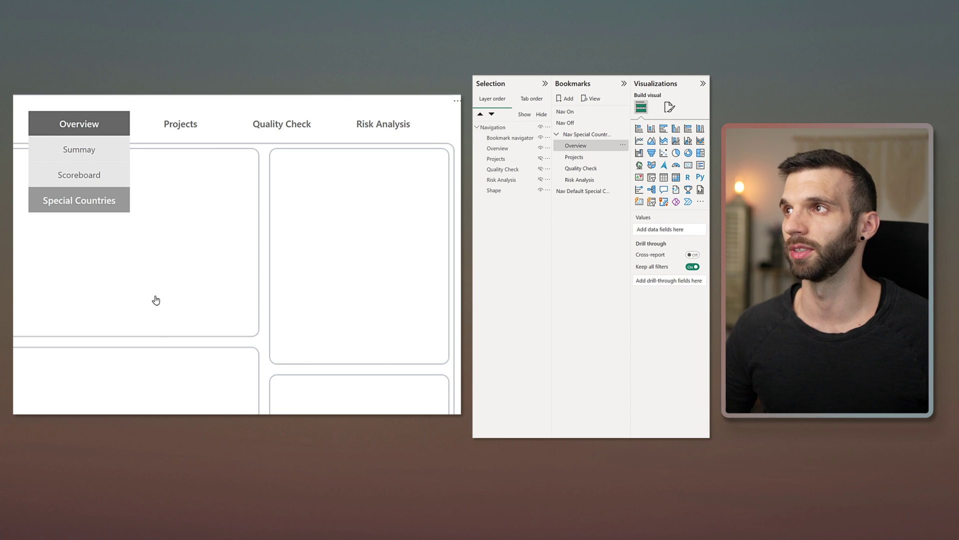
left_click(699, 198)
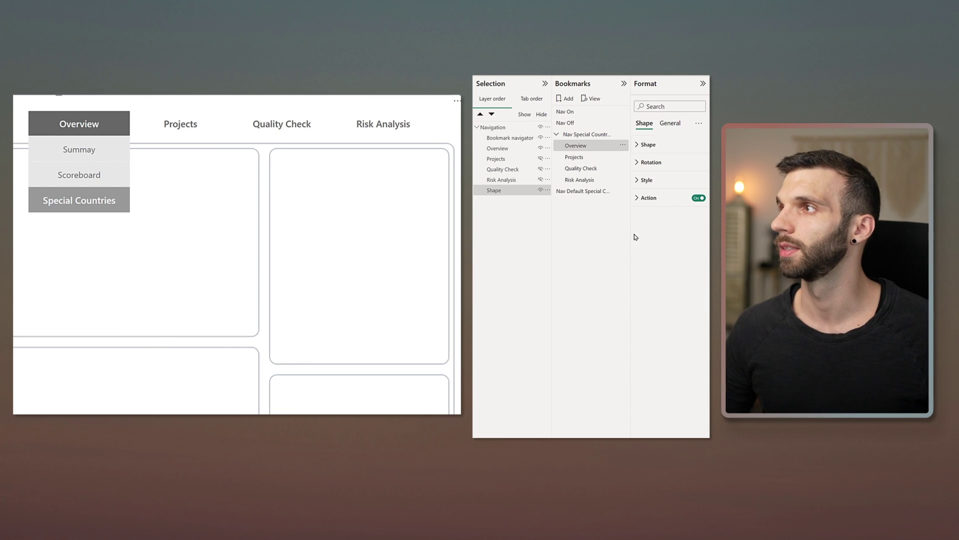
left_click(645, 198)
left_click(658, 266)
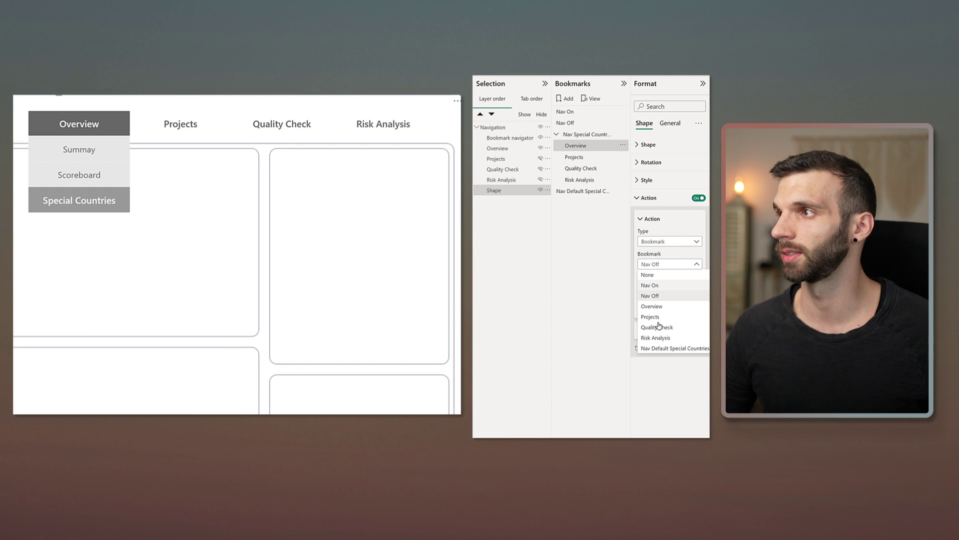
left_click(653, 349)
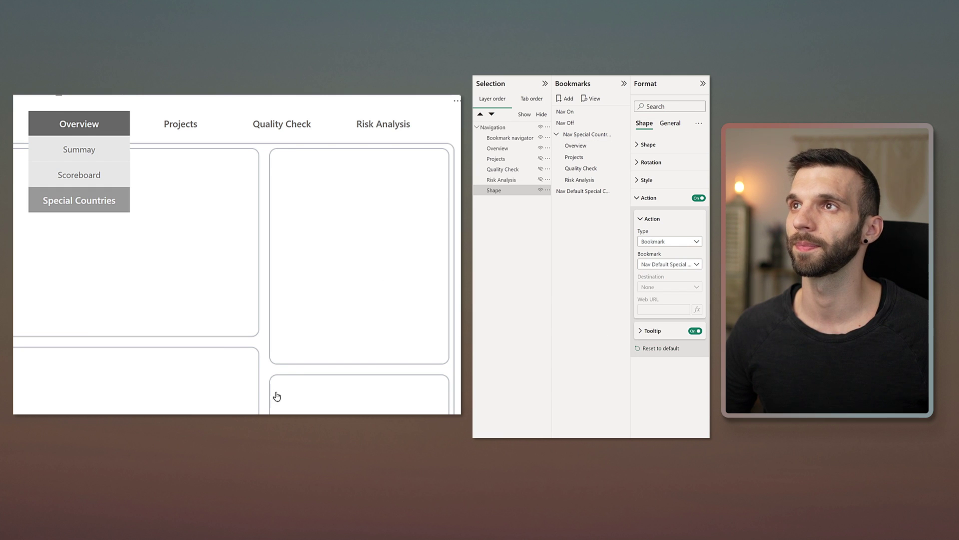
Step: Confirm clicking the background closes the dropdown, then insert a light grey rectangle
left_click(152, 329, "ctrl")
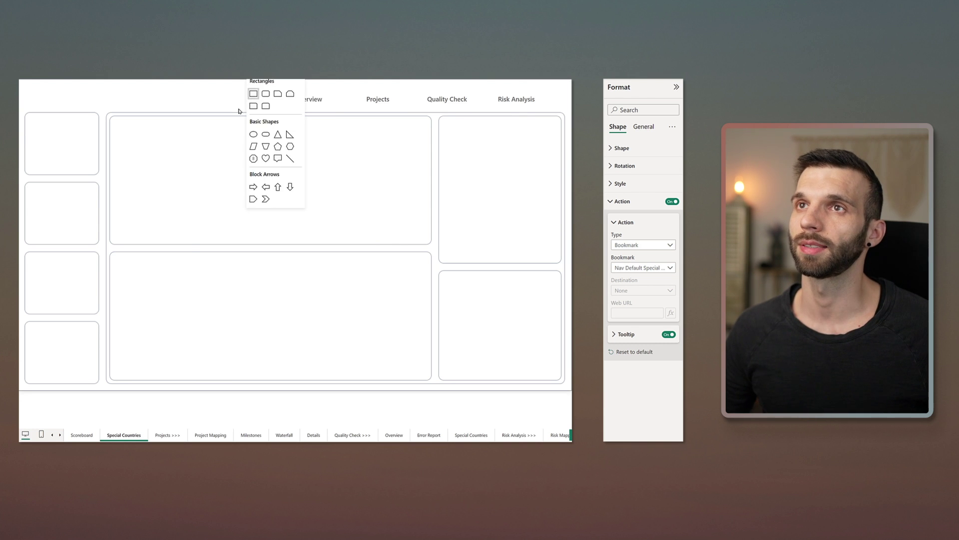
left_click(252, 94)
left_click(620, 184)
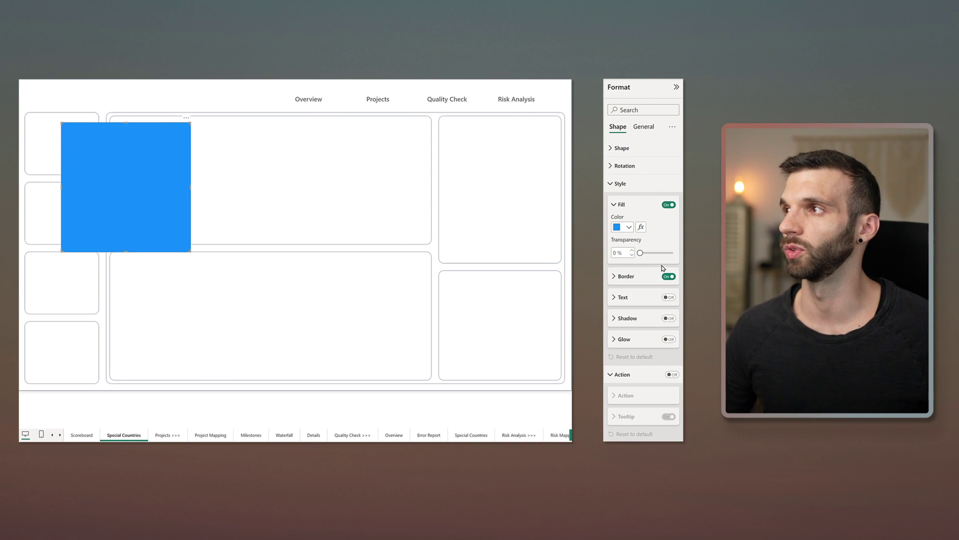
left_click(629, 227)
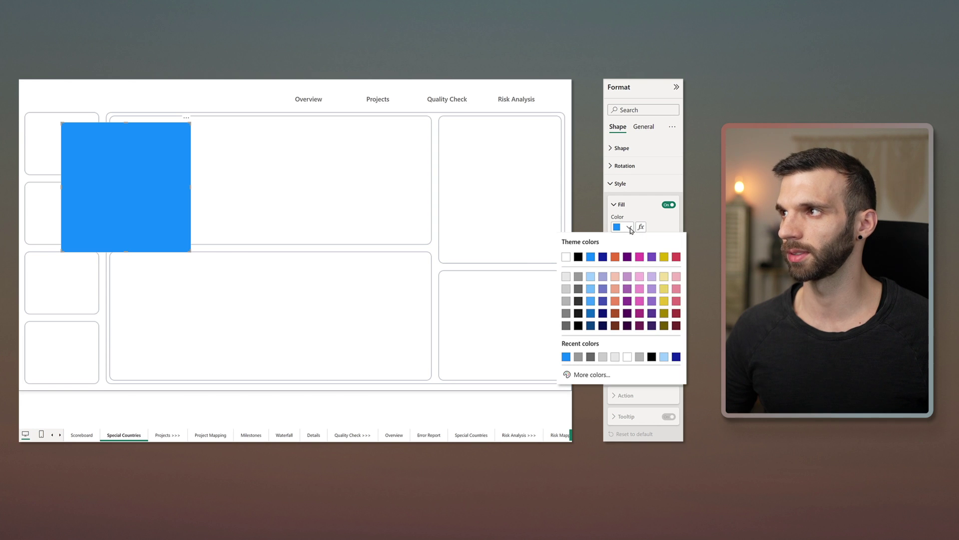
left_click(570, 274)
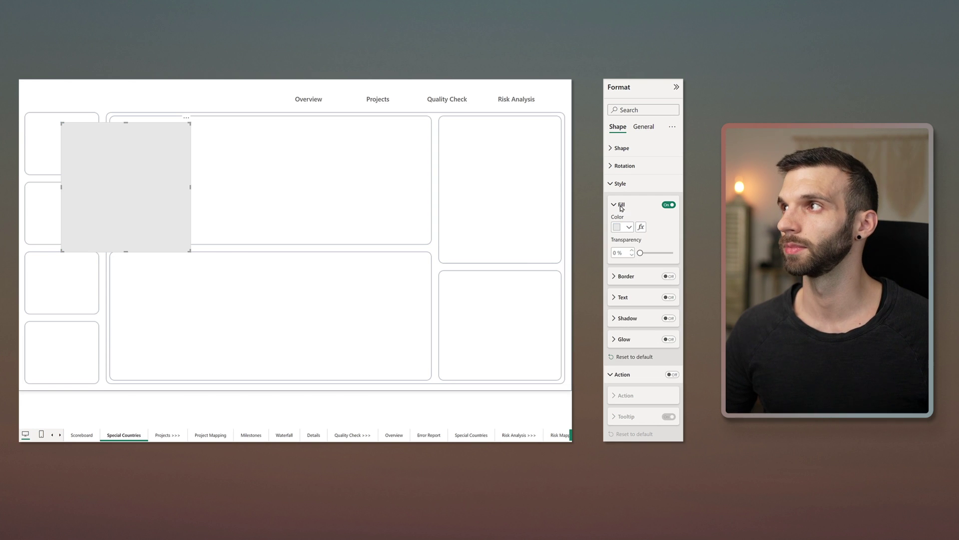
Step: Size the rectangle to height 40 and width 160
left_click(645, 127)
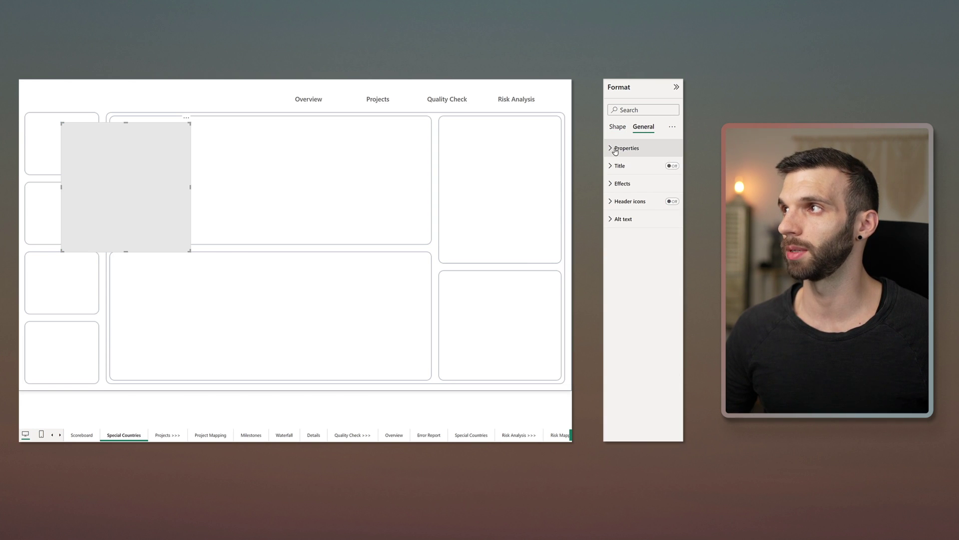
left_click(626, 148)
double_click(621, 191)
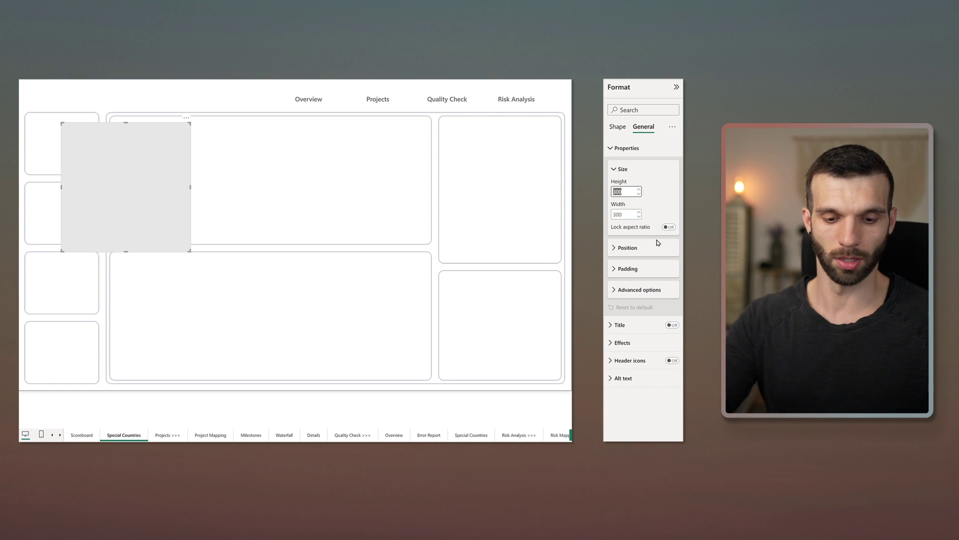
type("40")
double_click(622, 214)
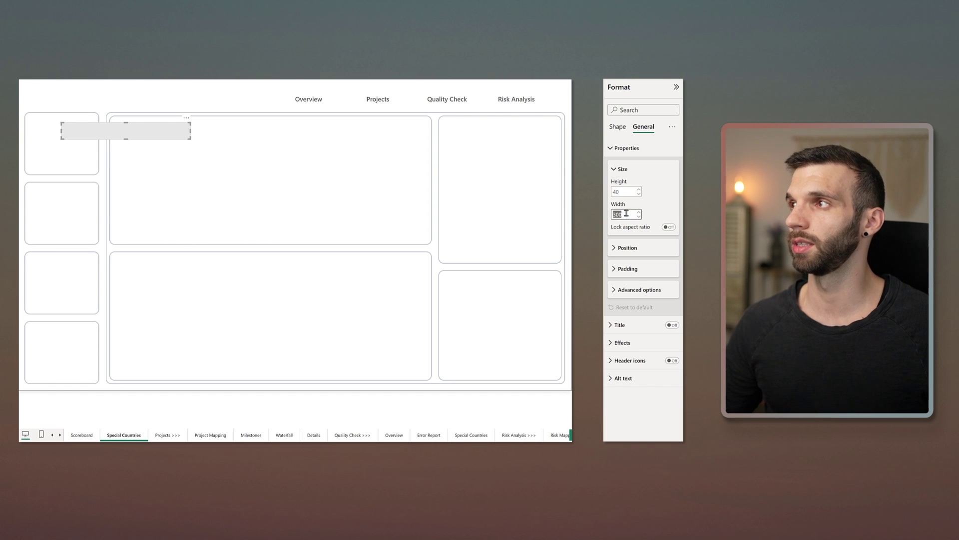
type("160")
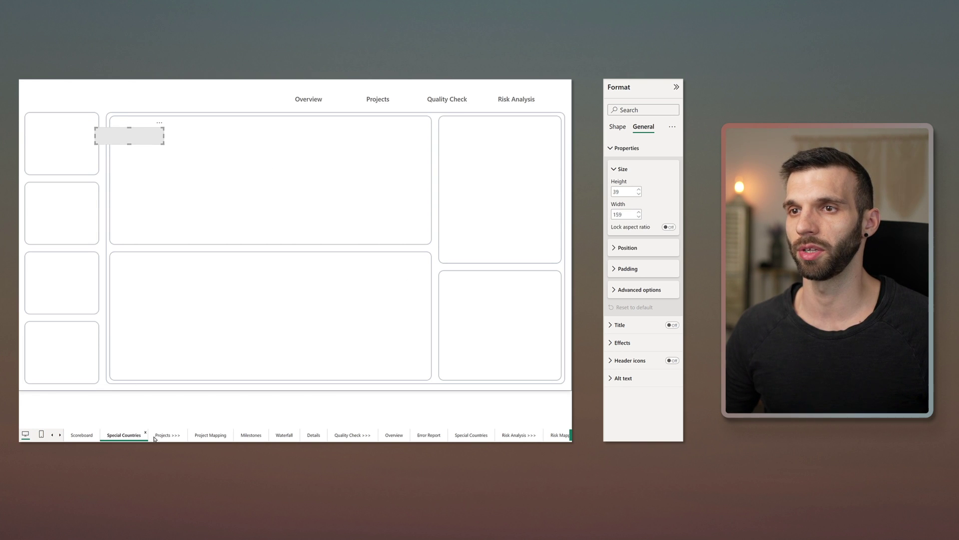
Step: Place the grey rectangle behind the Overview button and nest its layer in Navigation below the navigator
left_click(54, 434)
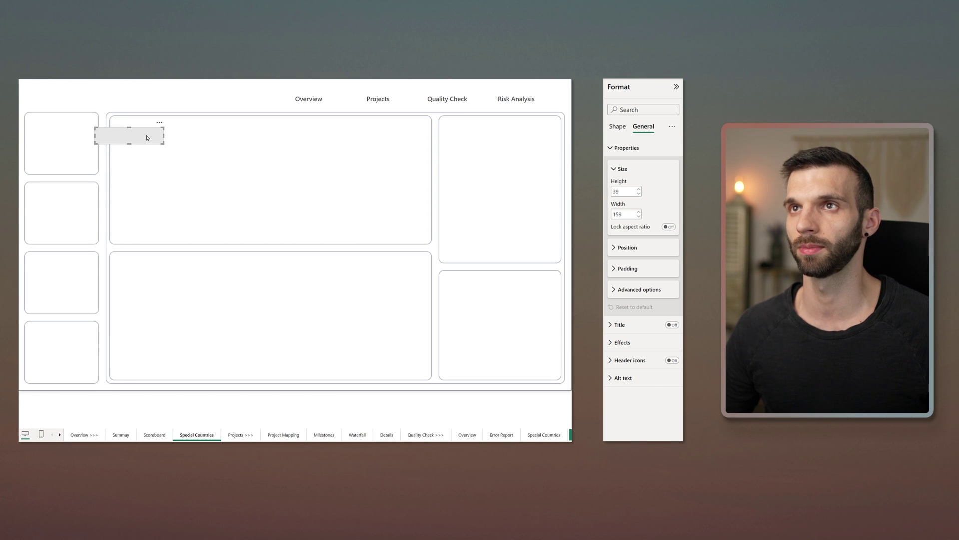
left_click_drag(146, 133, 296, 105)
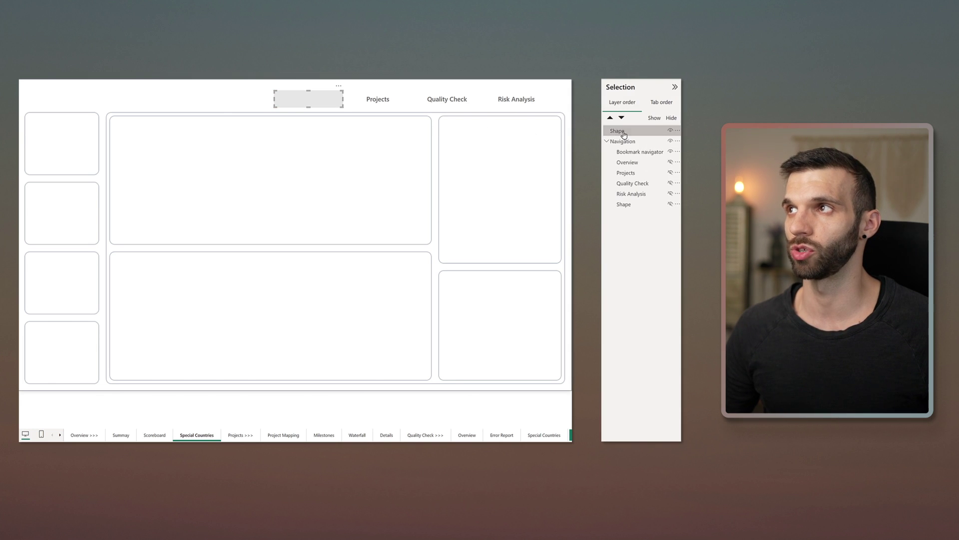
left_click_drag(623, 134, 637, 155)
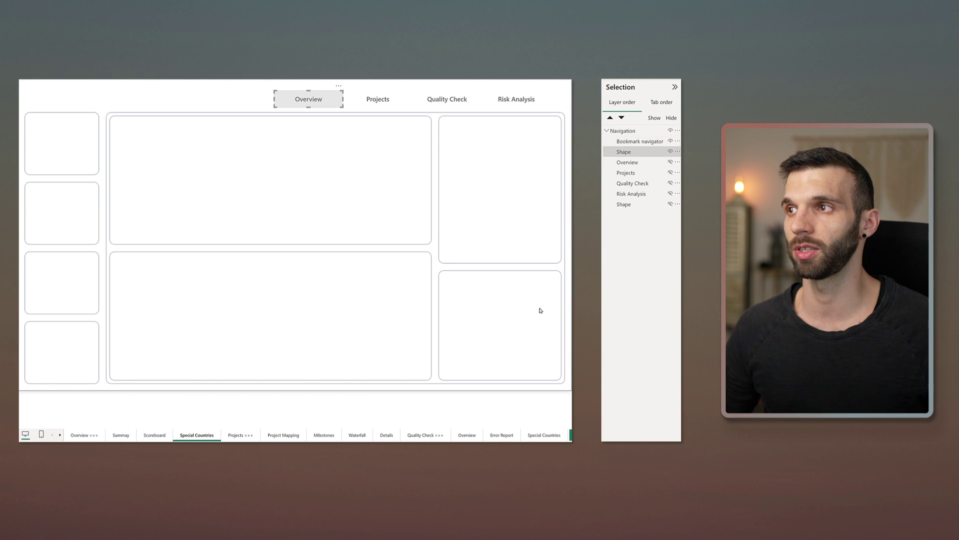
left_click(479, 412)
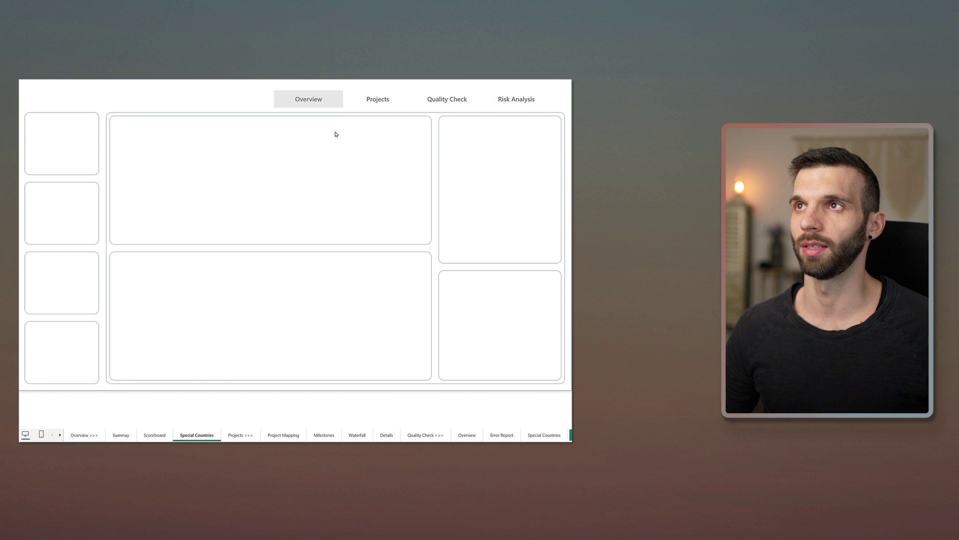
Step: Open the Overview dropdown, then open Projects to confirm Overview's dropdown closes
left_click(318, 99)
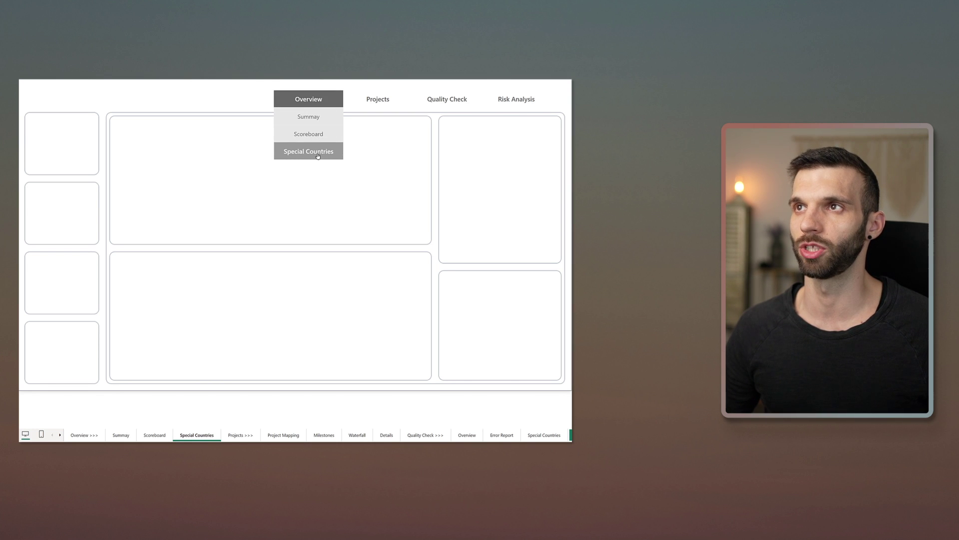
left_click(370, 105)
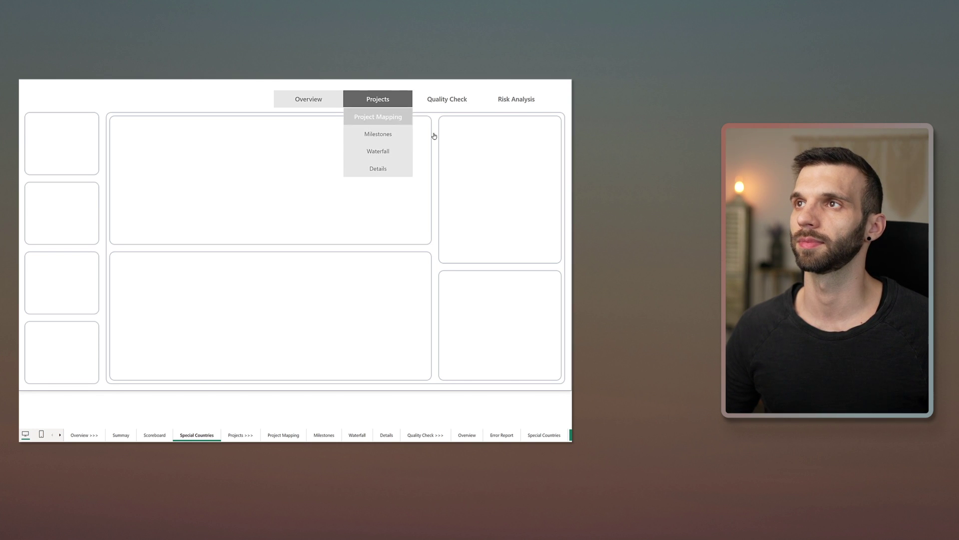